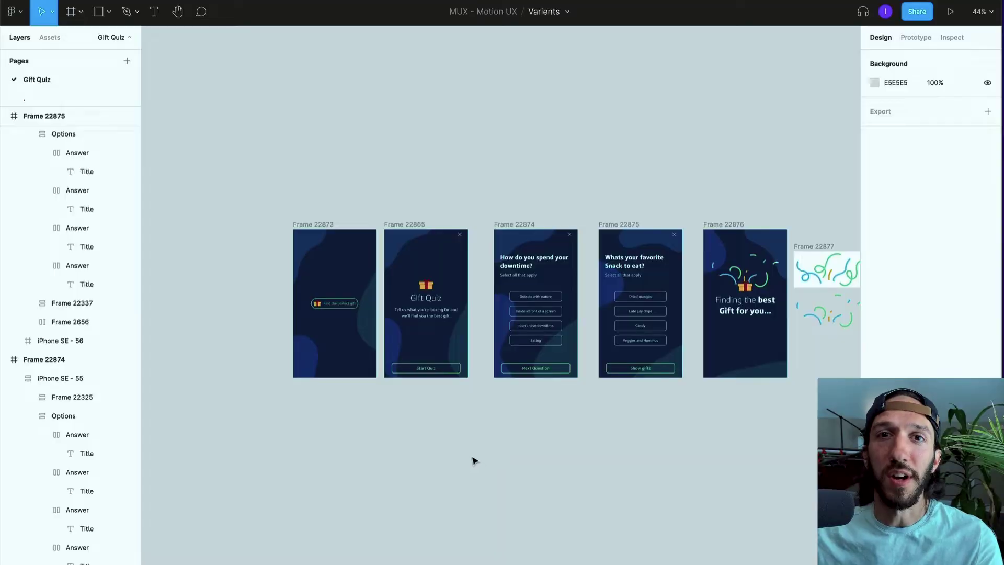
Look through the gift quiz screens, from the "Find the perfect gift" button to the "Finding the best Gift for you..." screen
{"action": "scroll", "coordinate": [352, 305], "scroll_direction": "up", "scroll_amount": 6}
{"action": "left_click_drag", "start_coordinate": [354, 316], "coordinate": [589, 345]}
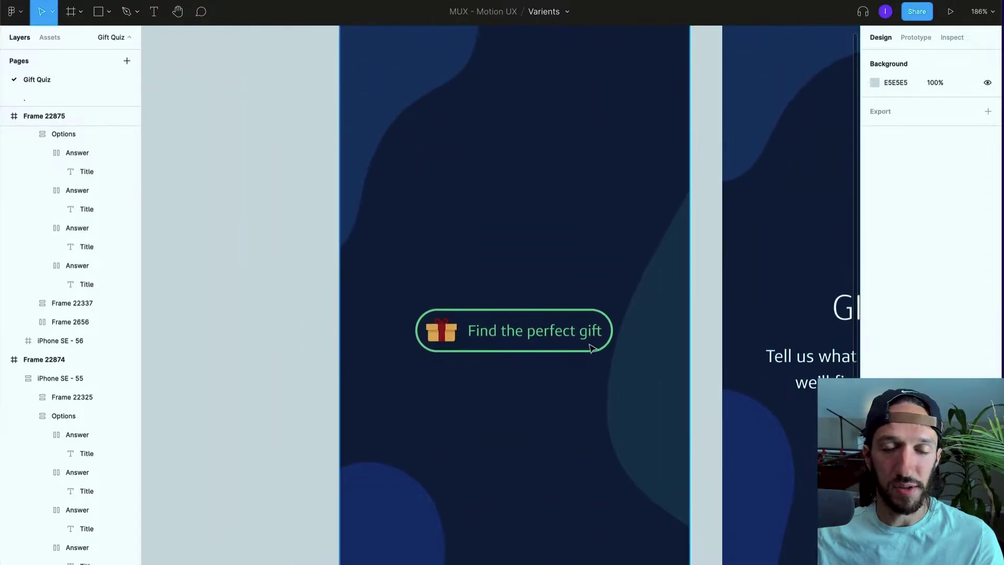
{"action": "scroll", "coordinate": [589, 346], "scroll_direction": "down", "scroll_amount": 1}
{"action": "scroll", "coordinate": [597, 357], "scroll_direction": "right", "scroll_amount": 6}
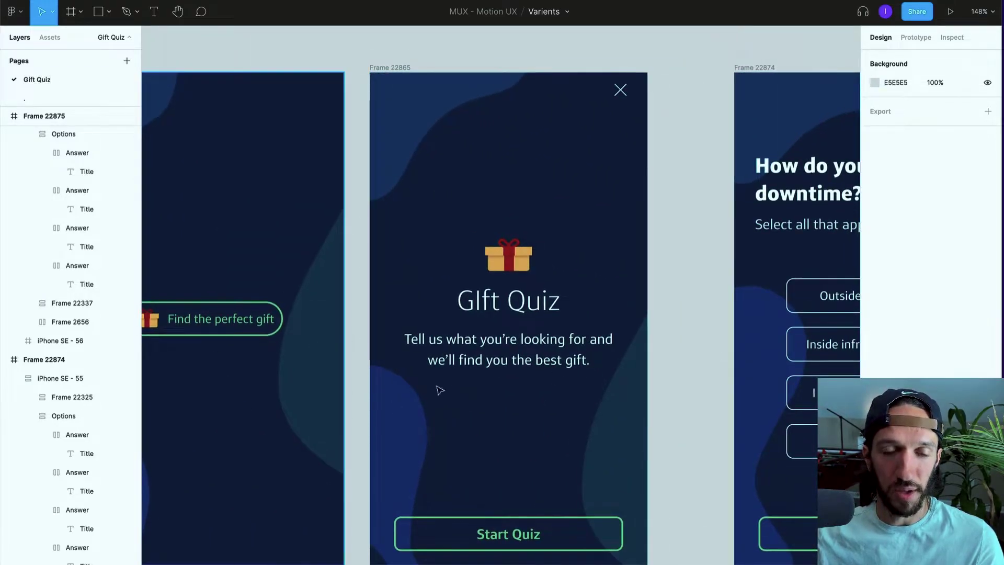
{"action": "key", "text": "n"}
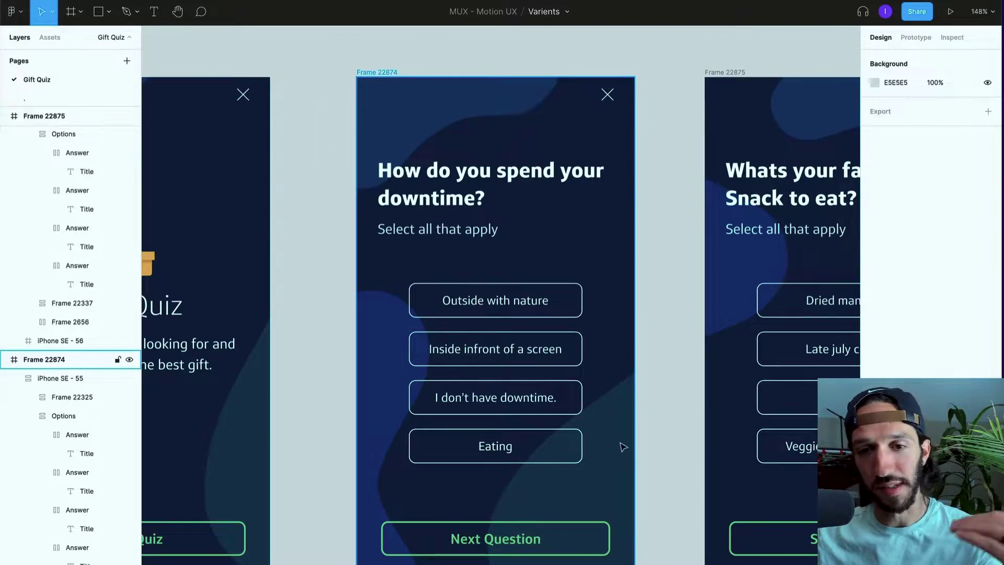
{"action": "key", "text": "n"}
{"action": "key", "text": "n"}
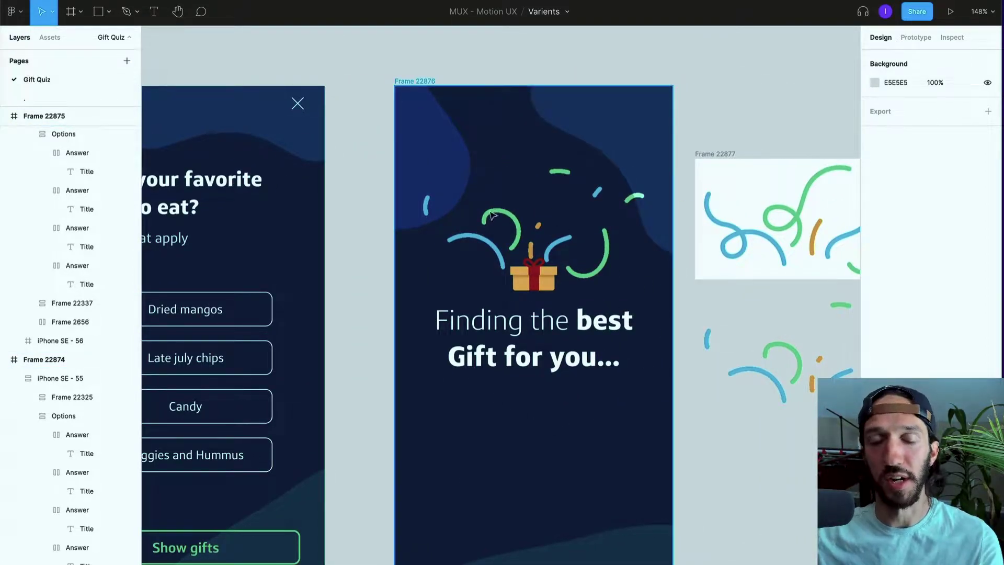
{"action": "key", "text": "shift+n"}
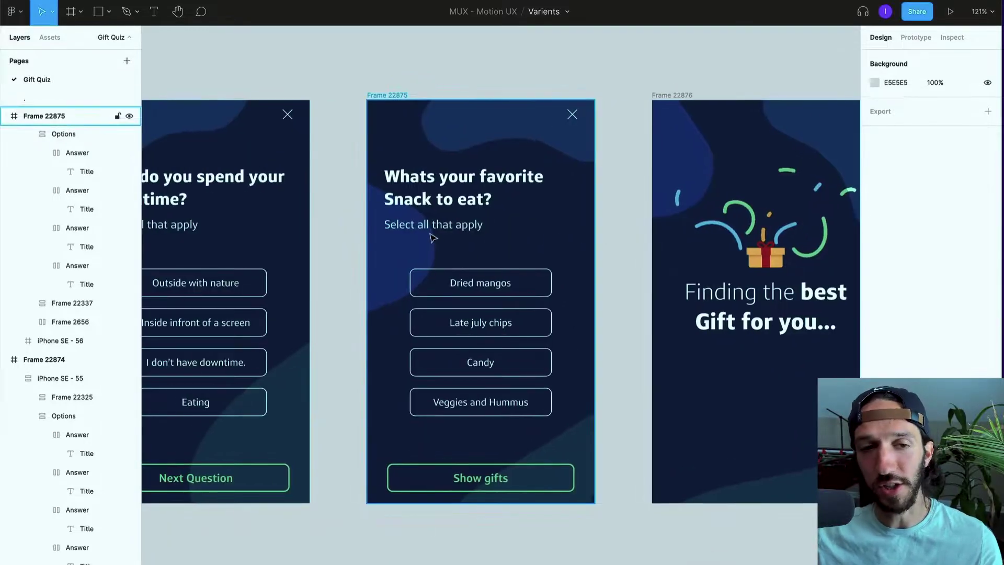
{"action": "scroll", "coordinate": [433, 238], "scroll_direction": "left", "scroll_amount": 5}
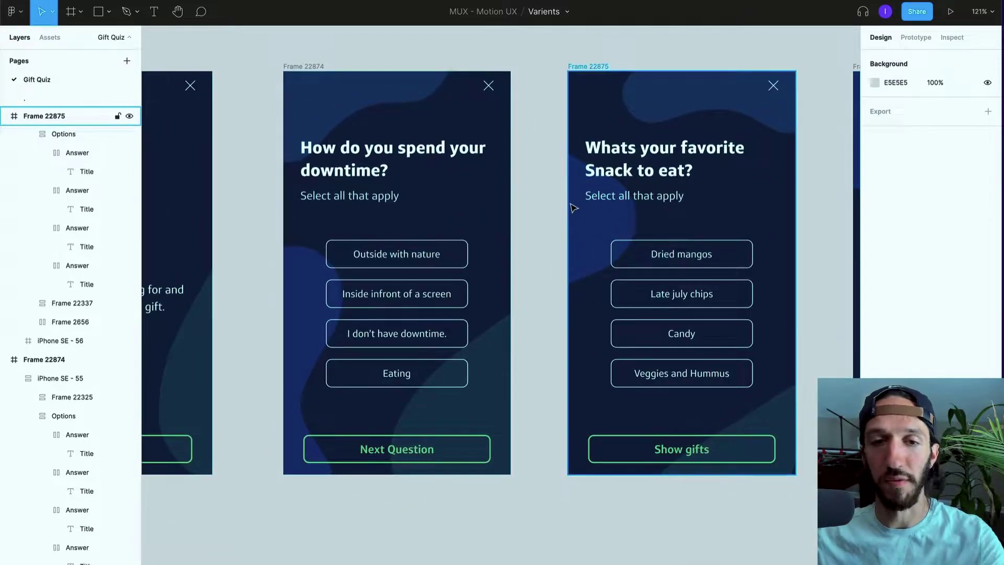
{"action": "left_click", "coordinate": [542, 231]}
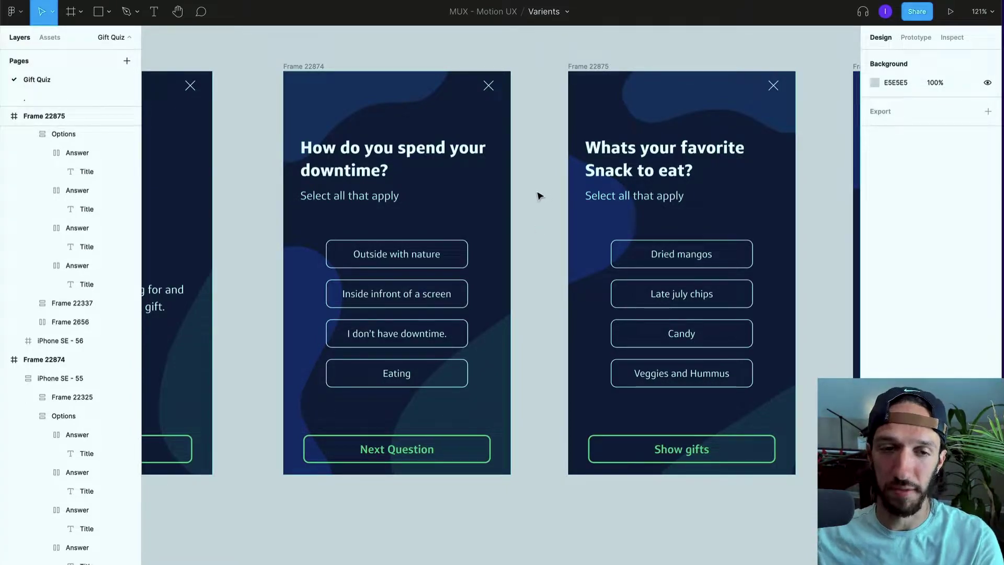
Copy the "Find the perfect gift" button from the first screen onto the empty canvas beside it
{"action": "key", "text": "shift+n"}
{"action": "left_click", "coordinate": [549, 320]}
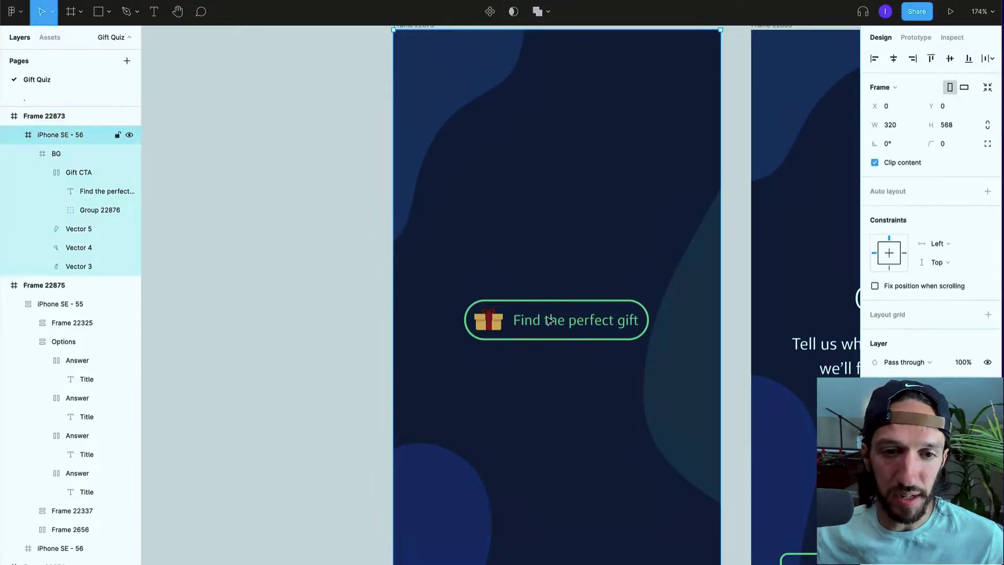
{"action": "double_click", "coordinate": [550, 321]}
{"action": "scroll", "coordinate": [461, 253], "scroll_direction": "left", "scroll_amount": 9}
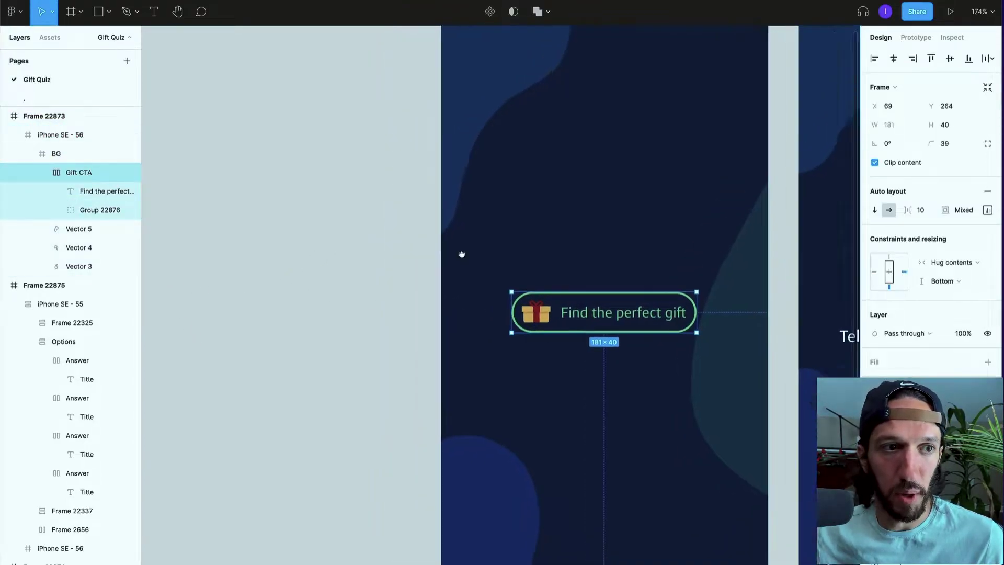
{"action": "left_click", "coordinate": [418, 353]}
{"action": "key", "text": "ctrl+v"}
{"action": "scroll", "coordinate": [467, 410], "scroll_direction": "up", "scroll_amount": 5}
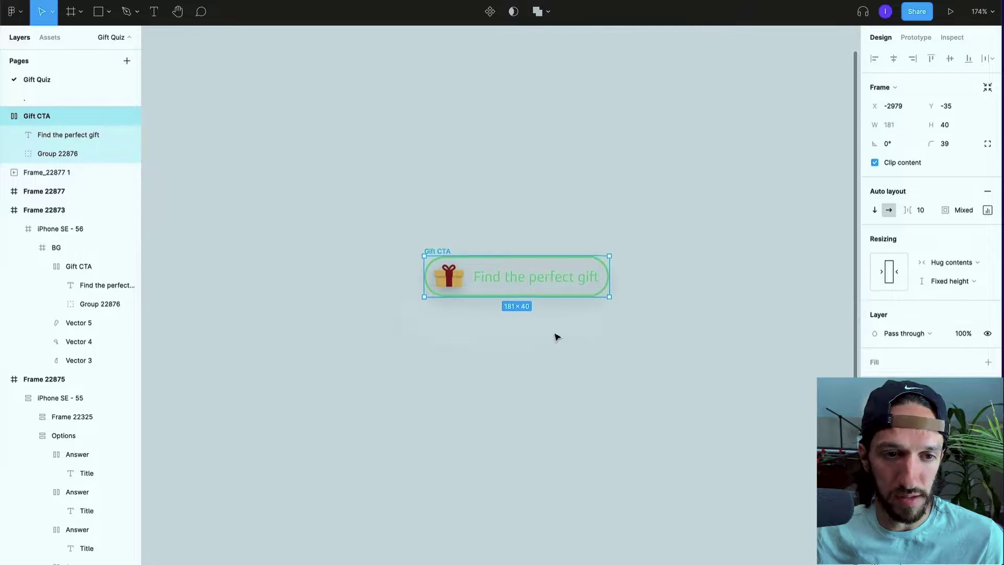
Turn the copied Gift CTA button into a component and add a second variant to it
{"action": "right_click", "coordinate": [424, 225]}
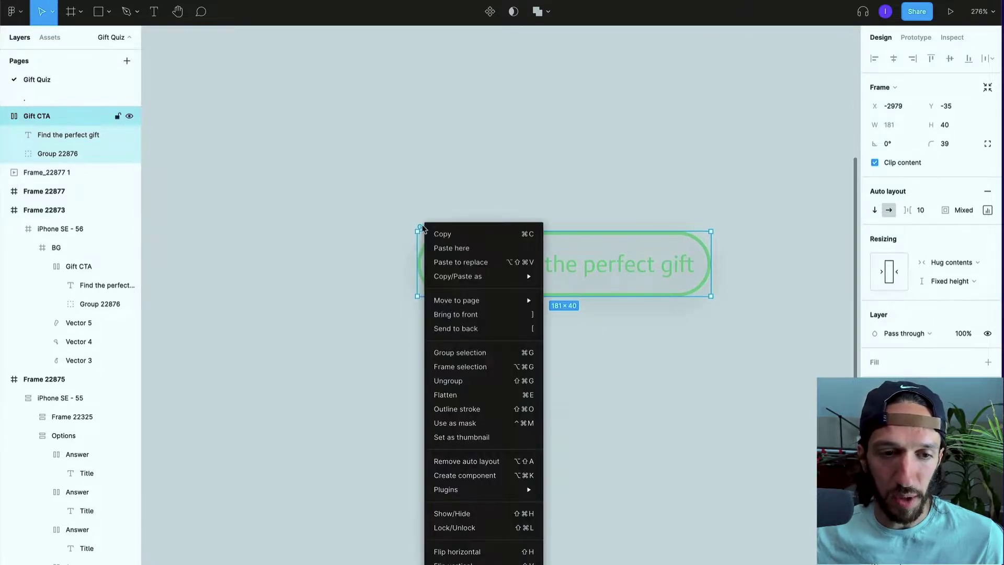
{"action": "left_click", "coordinate": [479, 473]}
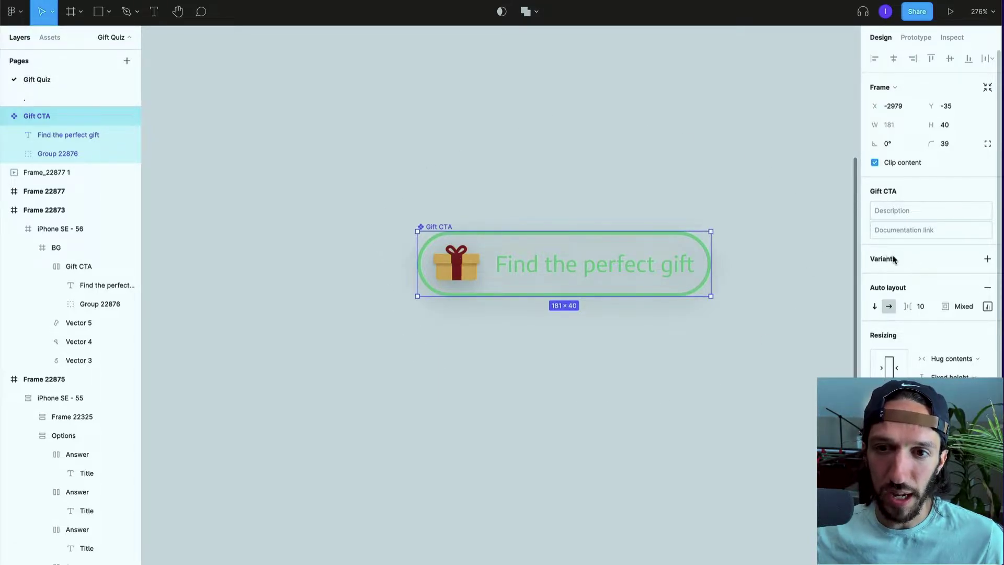
{"action": "left_click", "coordinate": [987, 260]}
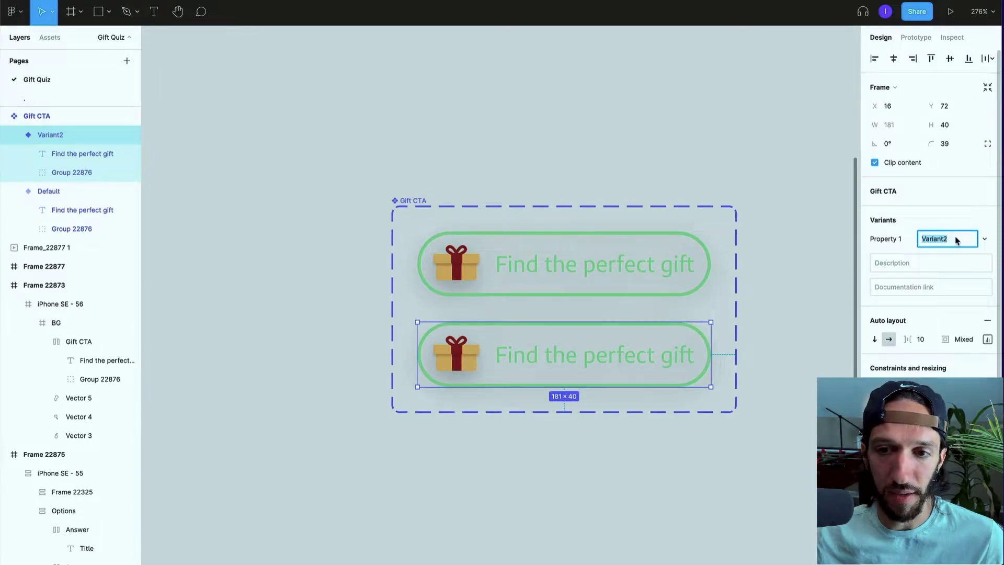
{"action": "left_click", "coordinate": [722, 172]}
{"action": "scroll", "coordinate": [558, 307], "scroll_direction": "up", "scroll_amount": 3}
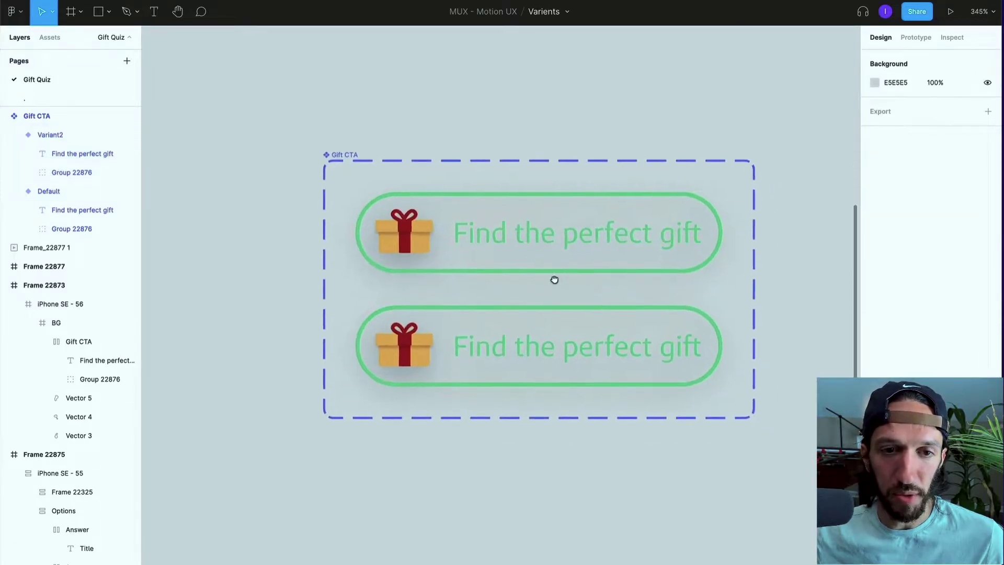
Tilt the gift box lid in Variant2 about 14° counterclockwise and position it so the box looks partly open
{"action": "left_click", "coordinate": [467, 250]}
{"action": "left_click", "coordinate": [510, 344]}
{"action": "left_click", "coordinate": [399, 246]}
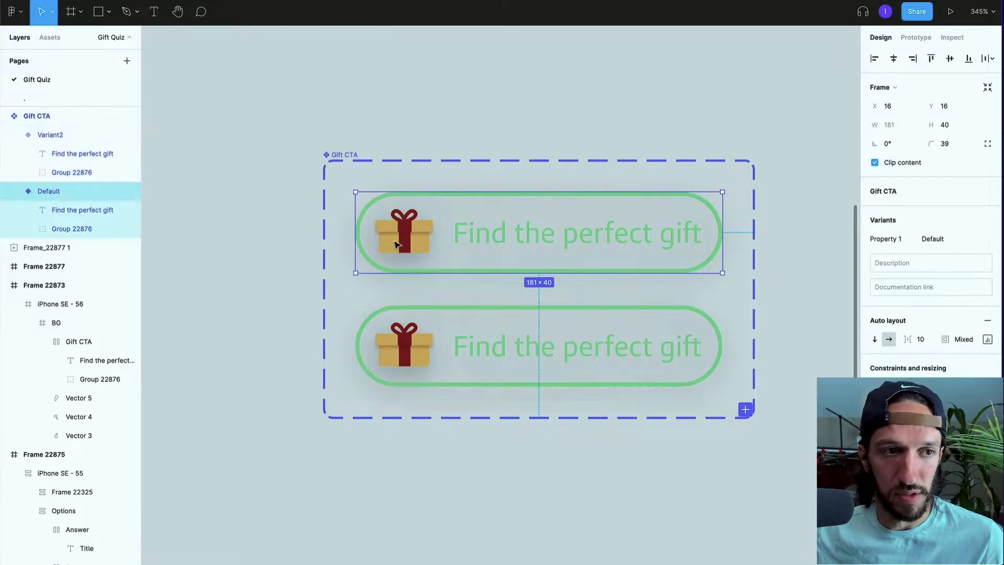
{"action": "left_click", "coordinate": [451, 343]}
{"action": "scroll", "coordinate": [421, 342], "scroll_direction": "up", "scroll_amount": 5}
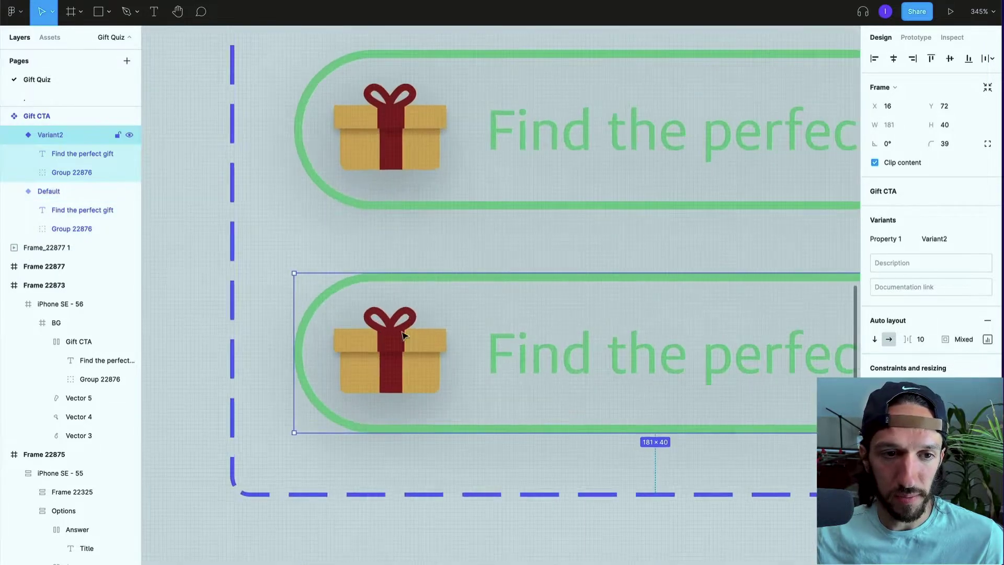
{"action": "left_click", "coordinate": [423, 342]}
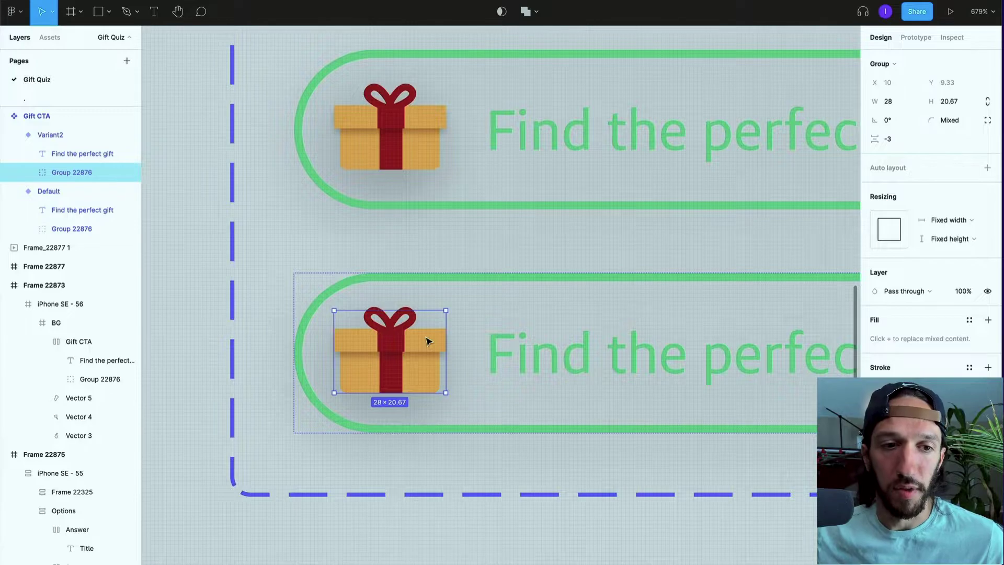
{"action": "double_click", "coordinate": [426, 340]}
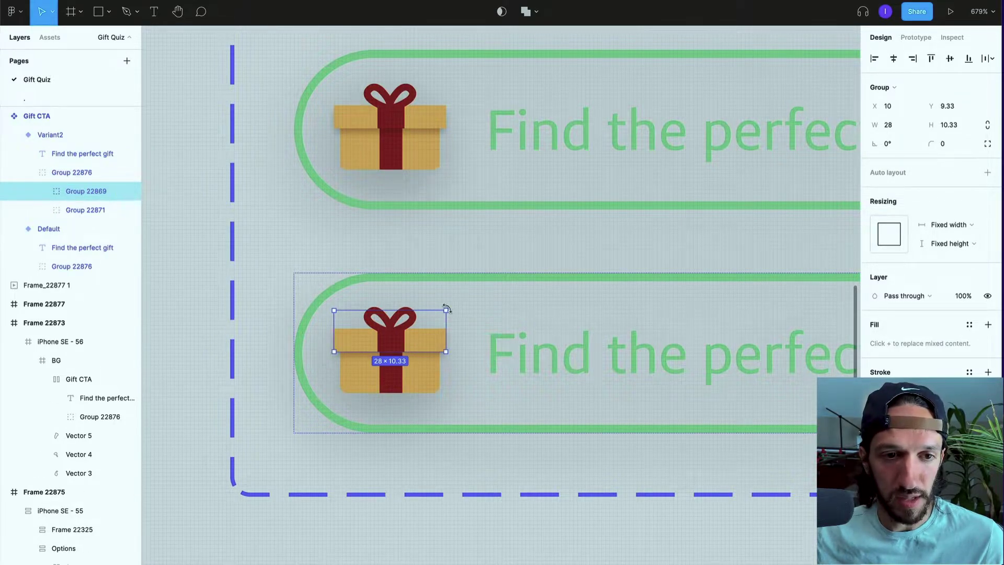
{"action": "left_click_drag", "start_coordinate": [449, 307], "coordinate": [406, 333]}
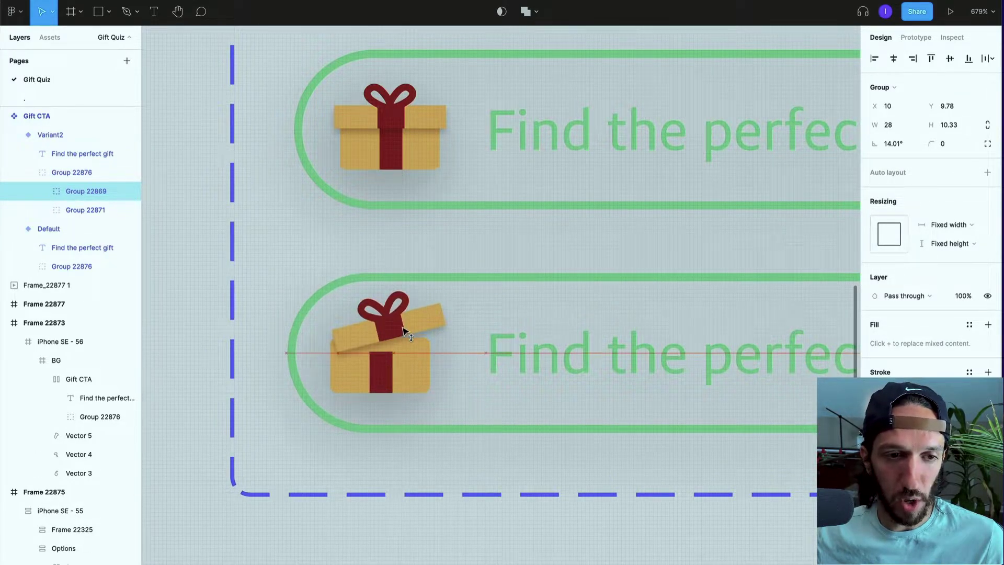
{"action": "left_click", "coordinate": [398, 374]}
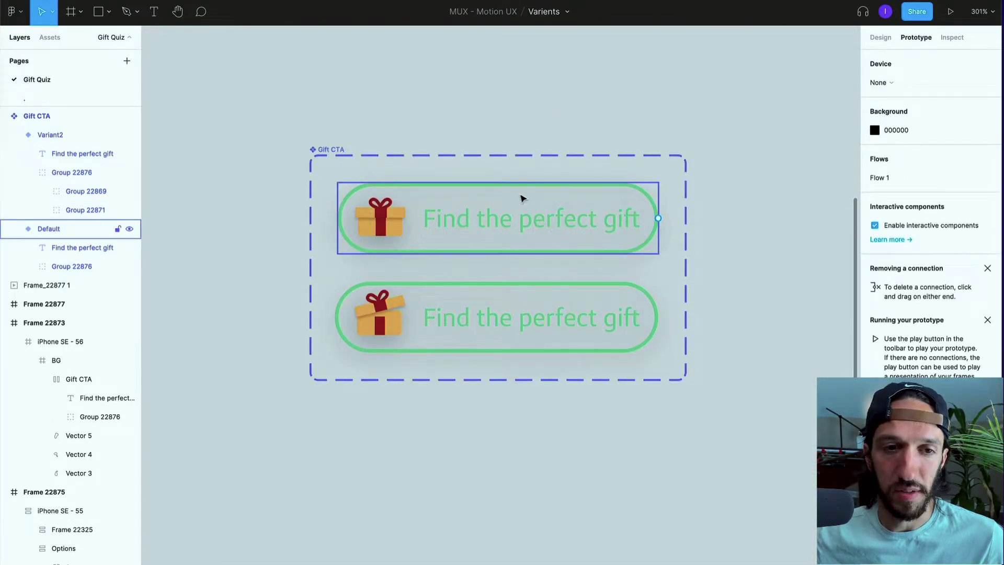
Connect the Default variant to Variant2 with a While hovering trigger, a Change to action and Smart animate
{"action": "left_click", "coordinate": [501, 198]}
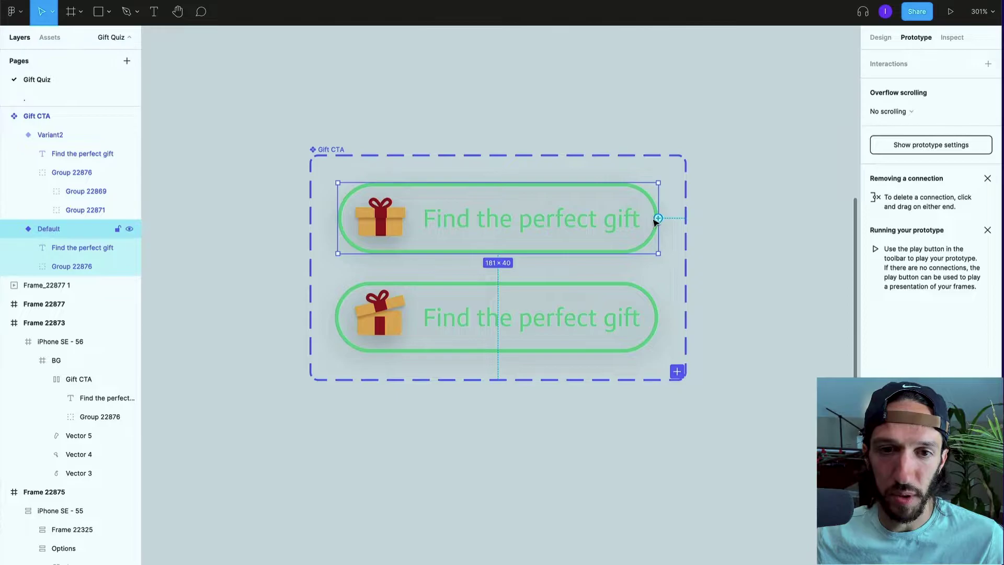
{"action": "left_click_drag", "start_coordinate": [658, 218], "coordinate": [614, 324]}
{"action": "left_click", "coordinate": [763, 111]}
{"action": "left_click", "coordinate": [787, 147]}
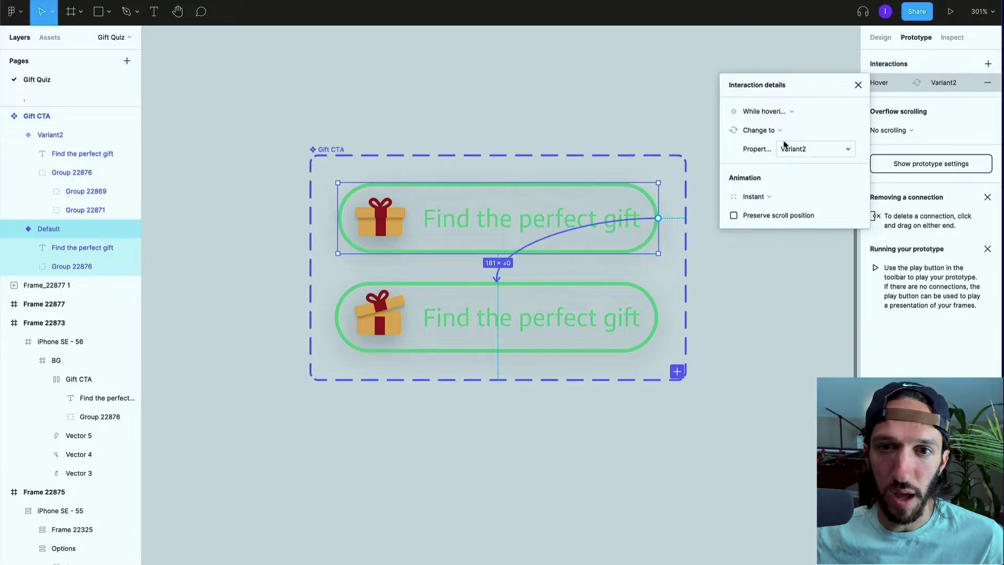
{"action": "left_click", "coordinate": [754, 196]}
{"action": "left_click", "coordinate": [771, 226]}
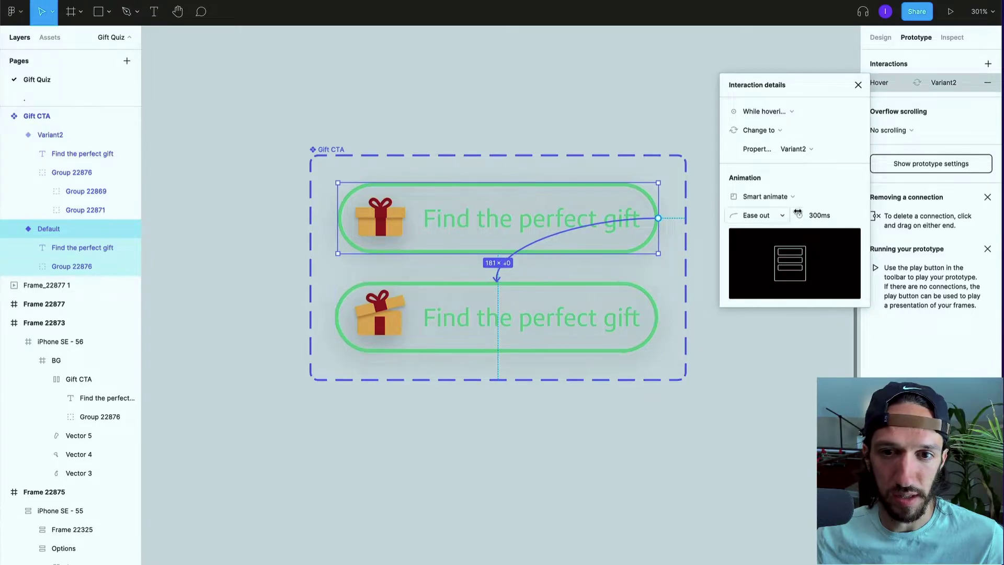
Give the hover animation a custom easing curve of 0.13, 0, 0.13, 0.99 and a duration of 150 ms
{"action": "left_click", "coordinate": [758, 214]}
{"action": "left_click", "coordinate": [769, 347]}
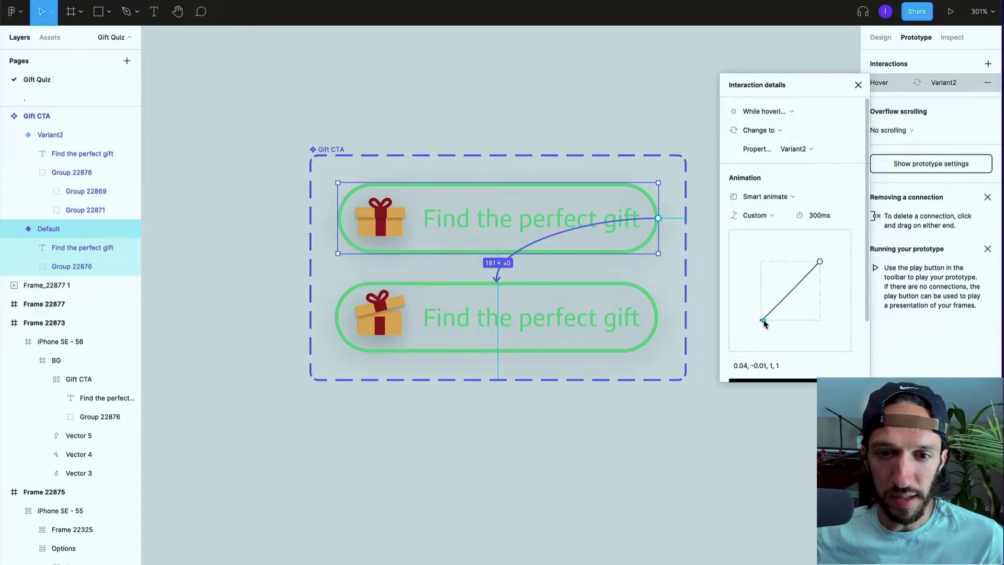
{"action": "left_click_drag", "start_coordinate": [764, 322], "coordinate": [768, 319]}
{"action": "left_click_drag", "start_coordinate": [820, 262], "coordinate": [769, 265]}
{"action": "left_click", "coordinate": [836, 219]}
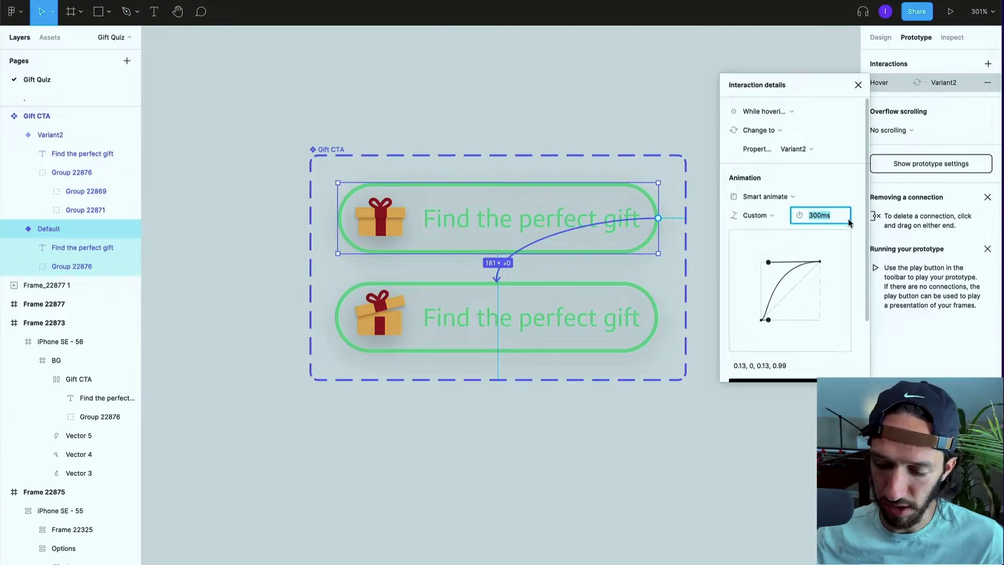
{"action": "type", "text": "150"}
{"action": "key", "text": "Return"}
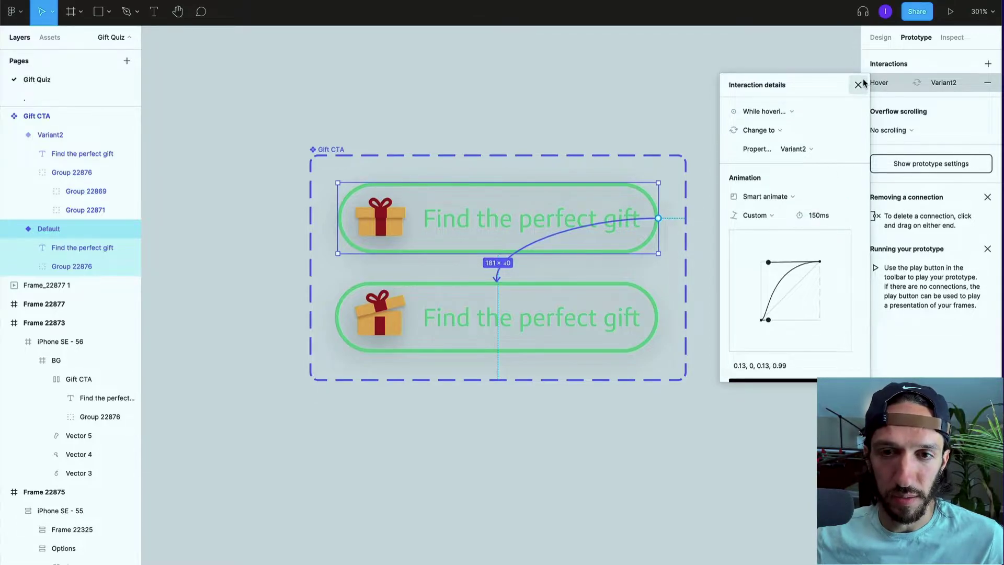
{"action": "left_click", "coordinate": [858, 84]}
Connect Variant2 back to Default with a Mouse leave trigger, keeping Smart animate with the custom 150 ms easing
{"action": "left_click", "coordinate": [672, 217]}
{"action": "left_click", "coordinate": [481, 296]}
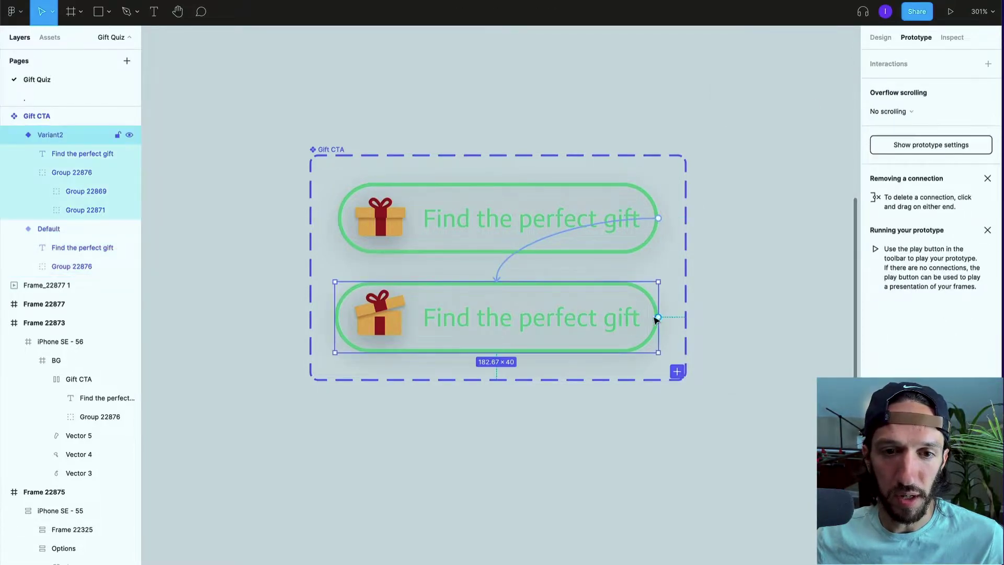
{"action": "left_click_drag", "start_coordinate": [658, 317], "coordinate": [570, 241]}
{"action": "left_click", "coordinate": [781, 198]}
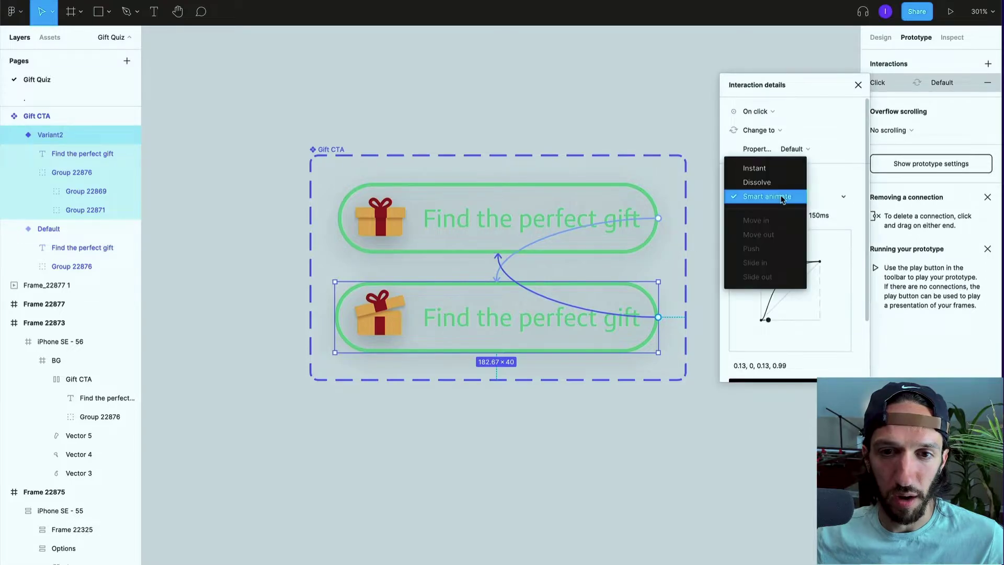
{"action": "left_click", "coordinate": [783, 198]}
{"action": "left_click", "coordinate": [759, 111]}
{"action": "left_click", "coordinate": [769, 202]}
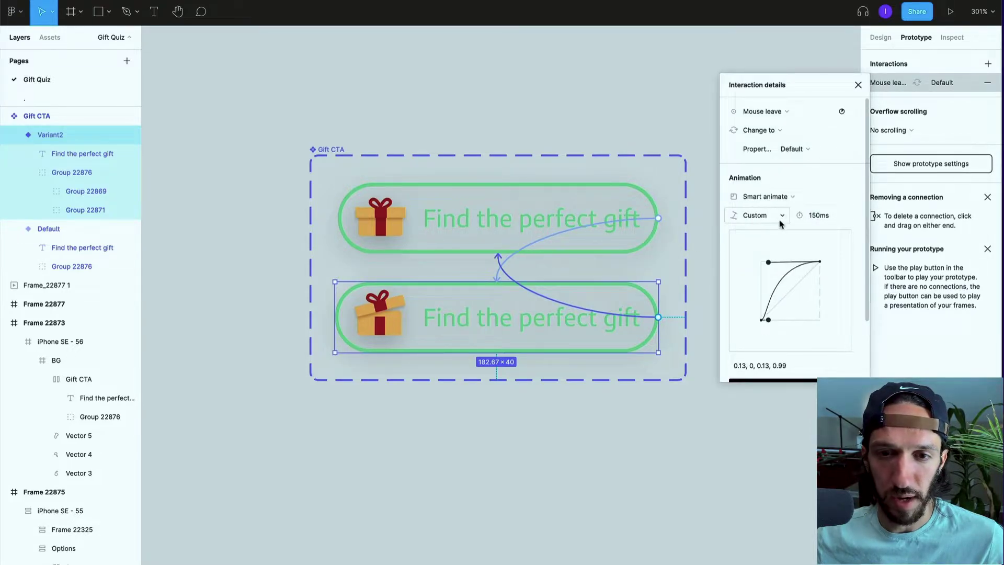
Change the trigger of the Default variant's interaction to Mouse enter and check the return interaction on Variant2
{"action": "left_click", "coordinate": [639, 219]}
{"action": "left_click", "coordinate": [776, 111]}
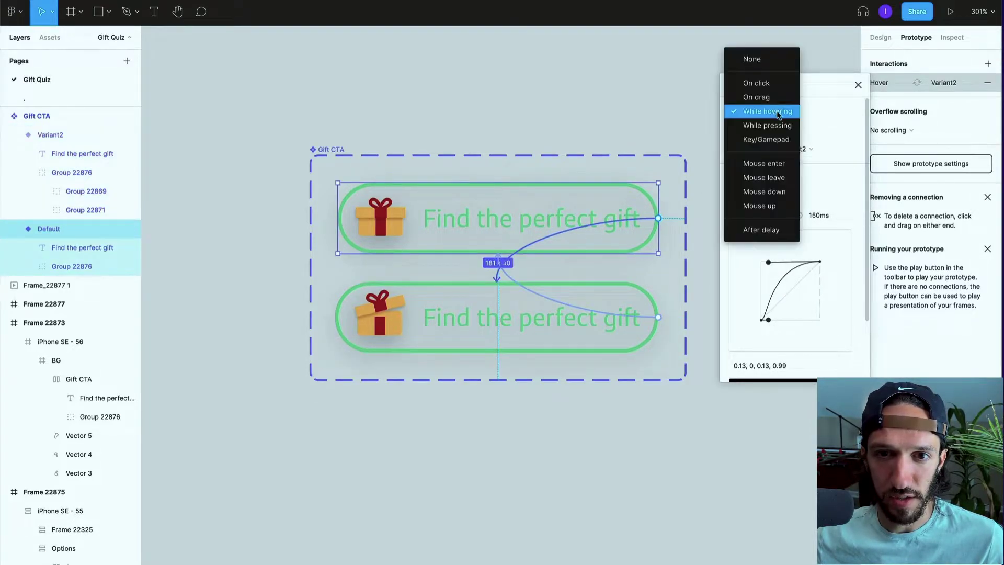
{"action": "left_click", "coordinate": [764, 163]}
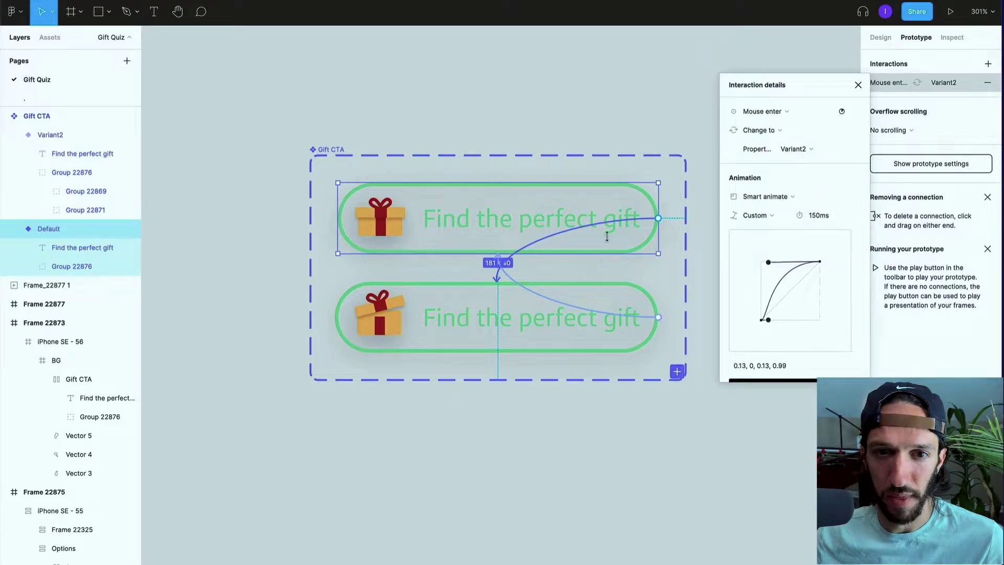
{"action": "left_click", "coordinate": [584, 311]}
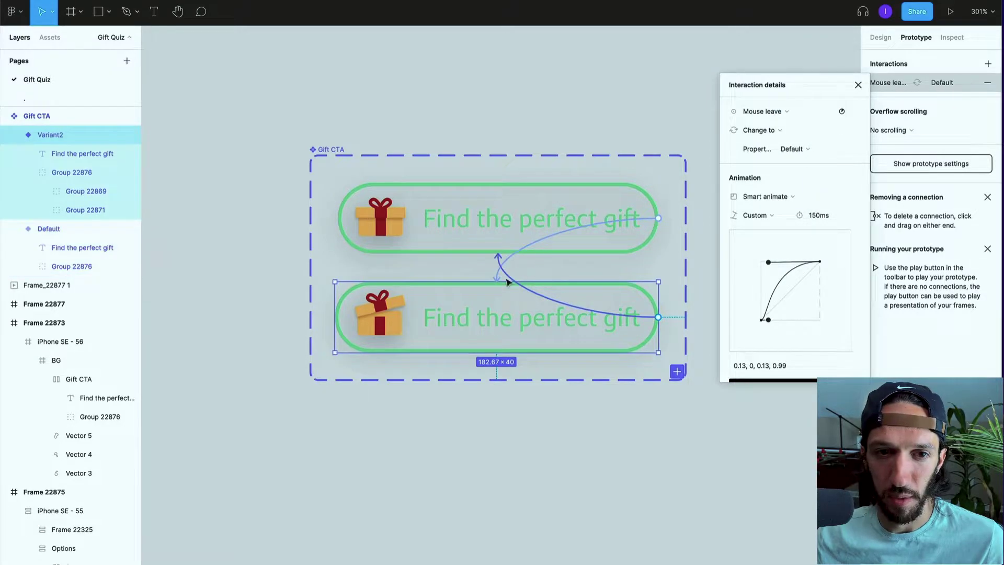
{"action": "left_click", "coordinate": [562, 121]}
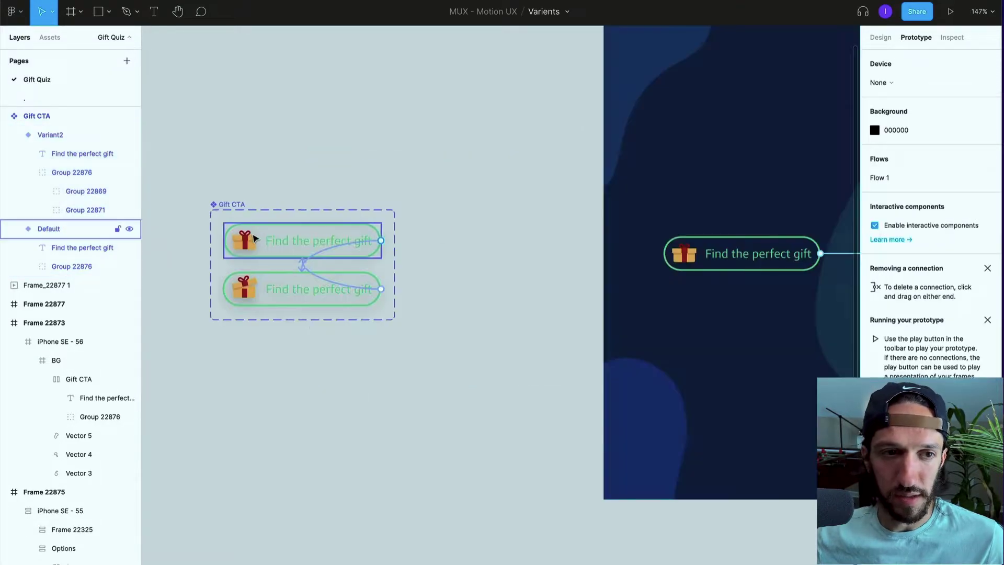
Place an instance of the default Gift CTA variant beside the first screen and run the prototype
{"action": "left_click", "coordinate": [255, 237]}
{"action": "left_click_drag", "start_coordinate": [268, 244], "coordinate": [502, 214]}
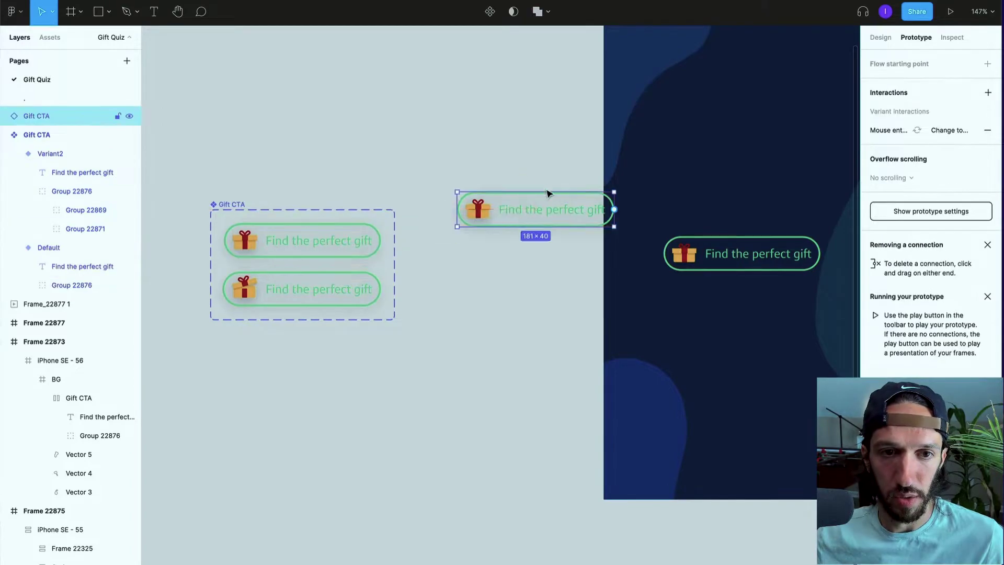
{"action": "left_click", "coordinate": [695, 255]}
{"action": "left_click", "coordinate": [694, 255]}
{"action": "left_click", "coordinate": [695, 256]}
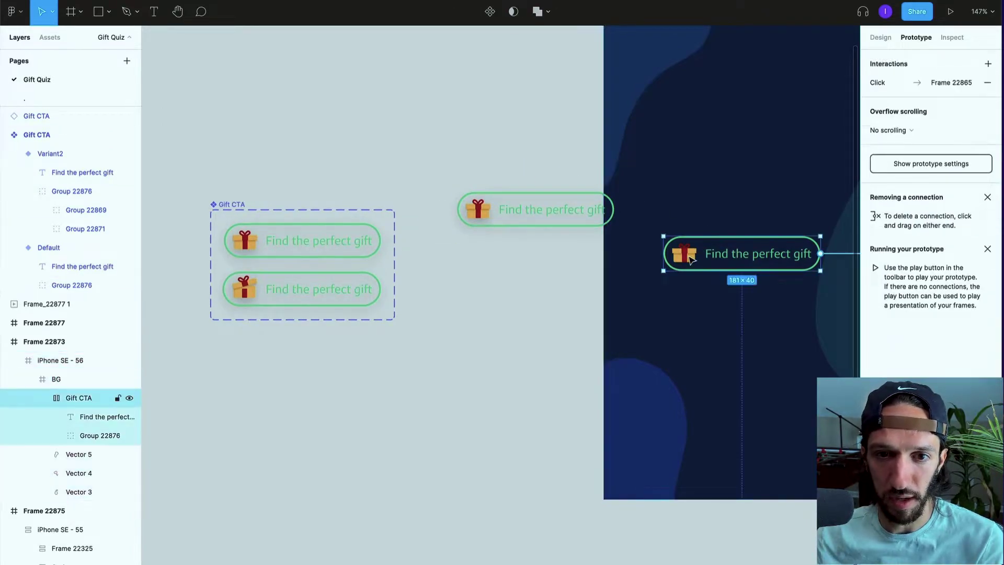
{"action": "key", "text": "super+alt+Return"}
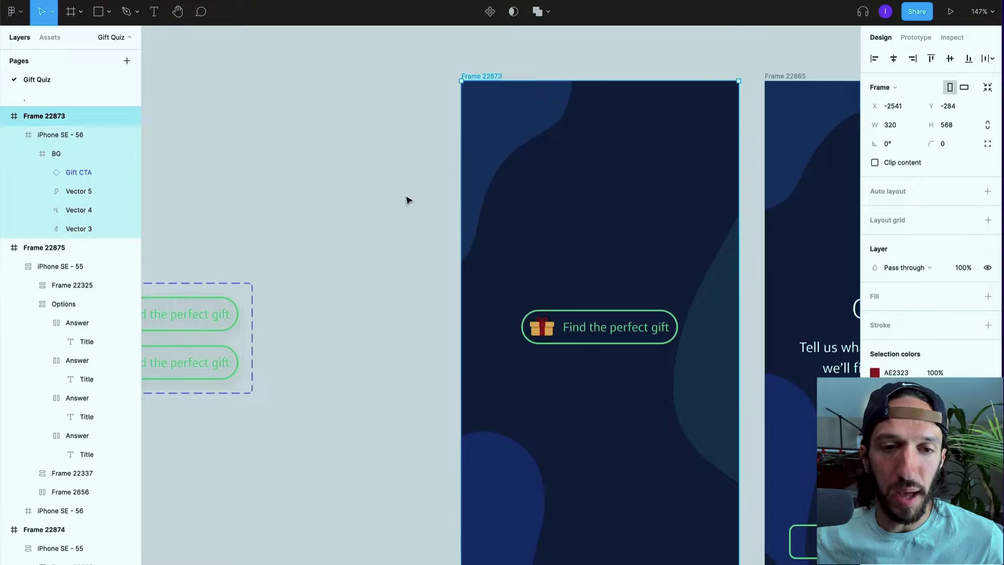
Connect the Gift CTA on the first screen to Frame 22865 with an On click, Navigate to interaction
{"action": "left_click", "coordinate": [409, 201]}
{"action": "left_click_drag", "start_coordinate": [585, 190], "coordinate": [526, 193]}
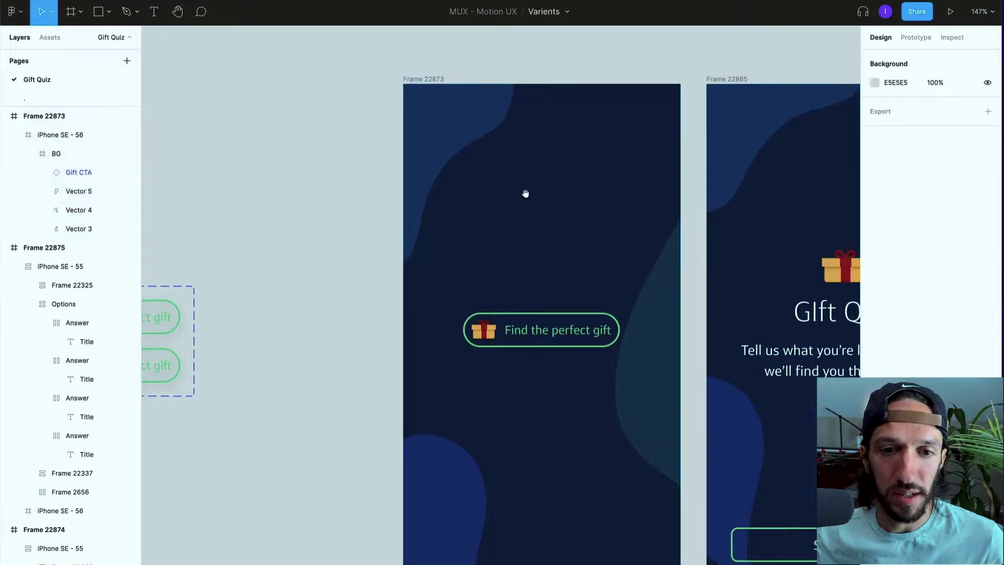
{"action": "double_click", "coordinate": [540, 322]}
{"action": "double_click", "coordinate": [568, 323]}
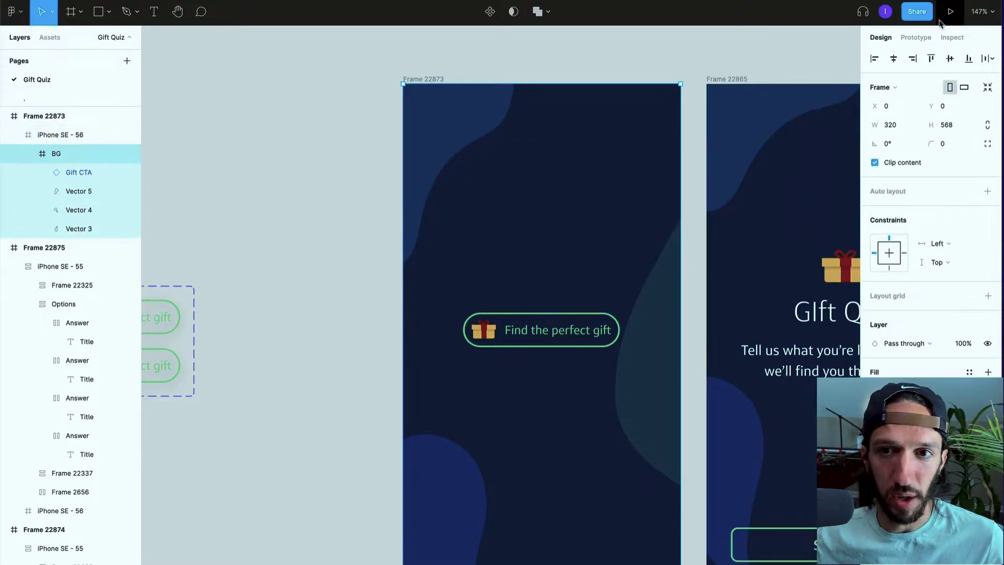
{"action": "left_click", "coordinate": [915, 37]}
{"action": "left_click", "coordinate": [601, 335]}
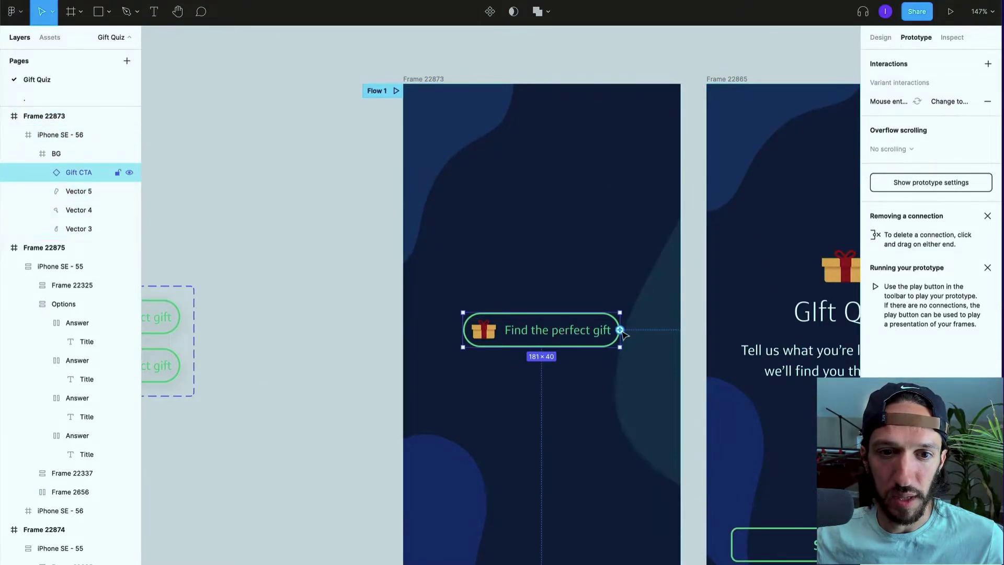
{"action": "left_click_drag", "start_coordinate": [620, 330], "coordinate": [767, 303]}
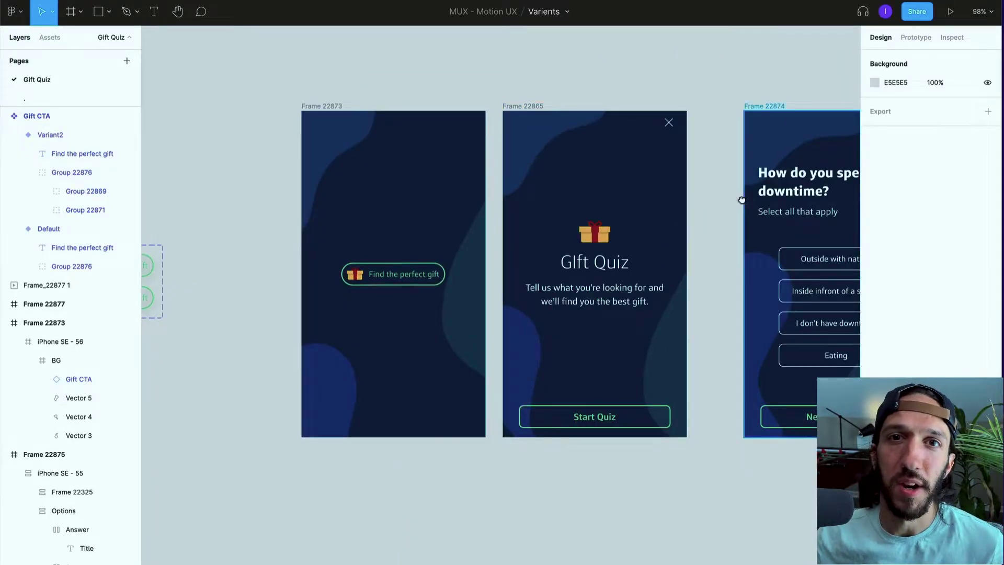
Copy the "Outside with nature" answer from the downtime question and paste it on the empty canvas below that screen
{"action": "scroll", "coordinate": [742, 199], "scroll_direction": "right", "scroll_amount": 6}
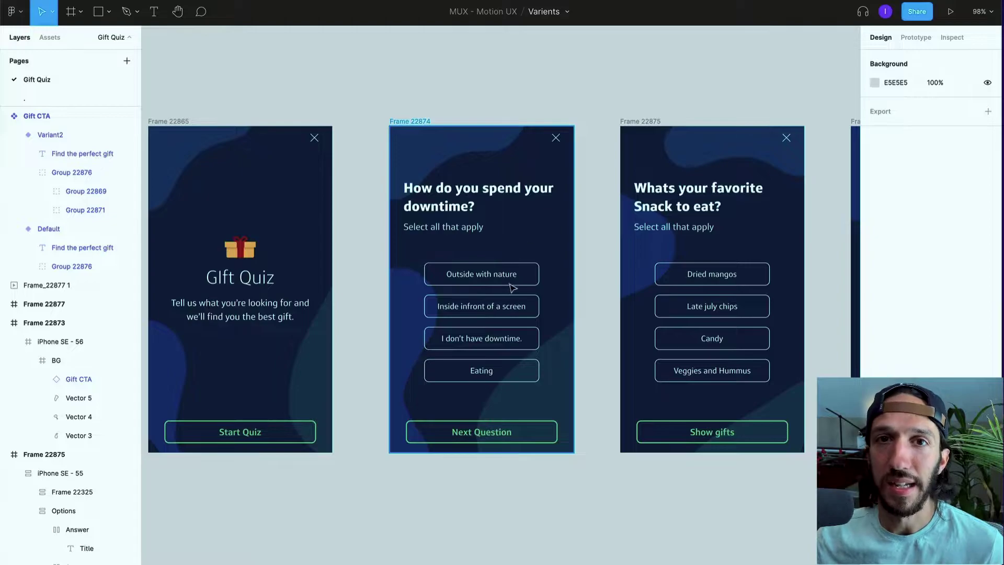
{"action": "scroll", "coordinate": [454, 290], "scroll_direction": "up", "scroll_amount": 5, "text": "ctrl"}
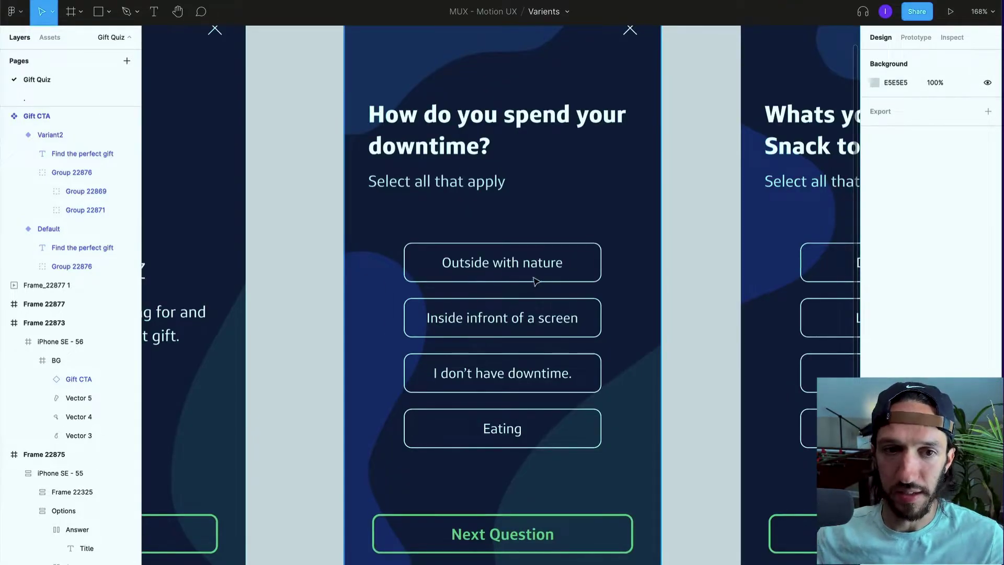
{"action": "double_click", "coordinate": [379, 243]}
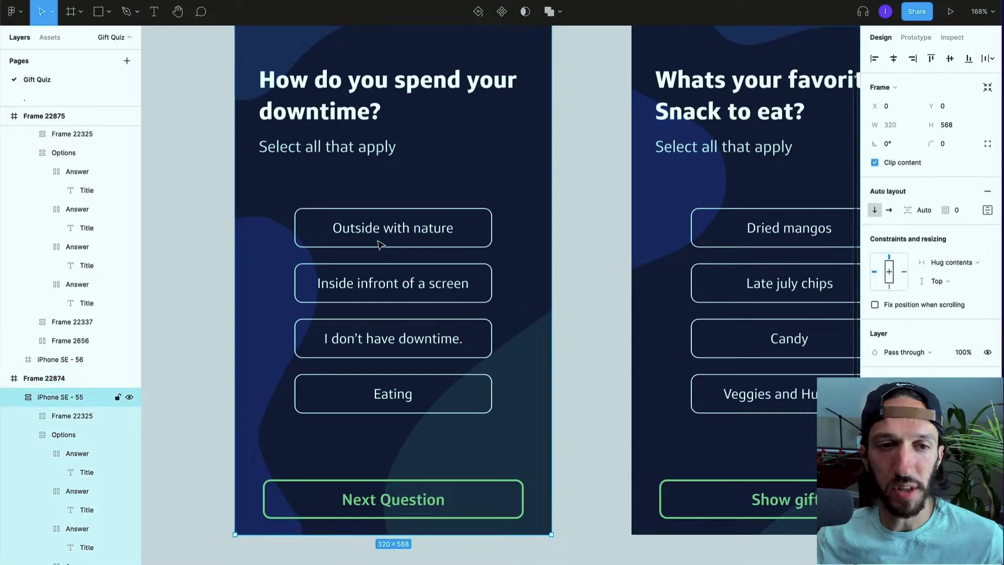
{"action": "double_click", "coordinate": [380, 243]}
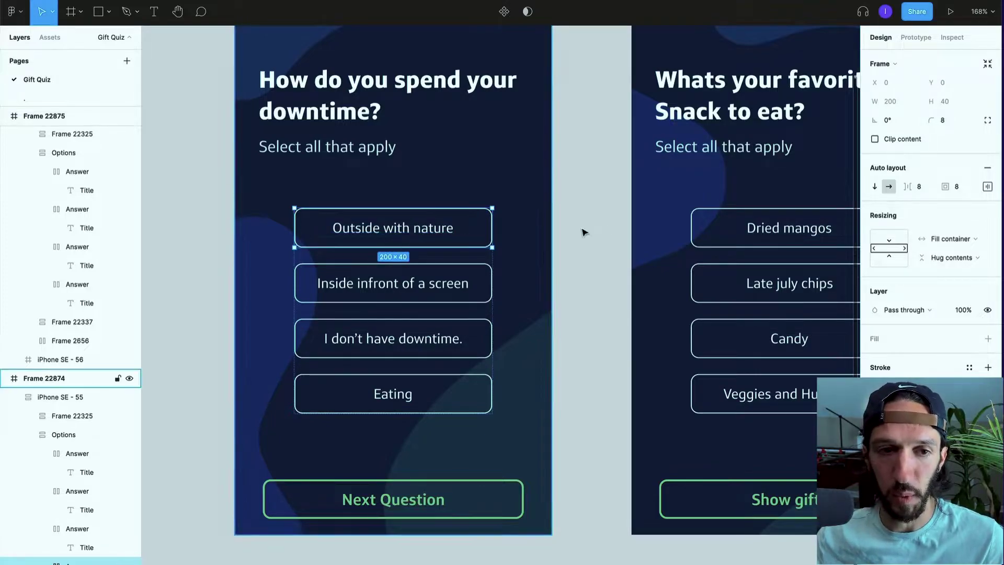
{"action": "scroll", "coordinate": [527, 183], "scroll_direction": "down", "scroll_amount": 7}
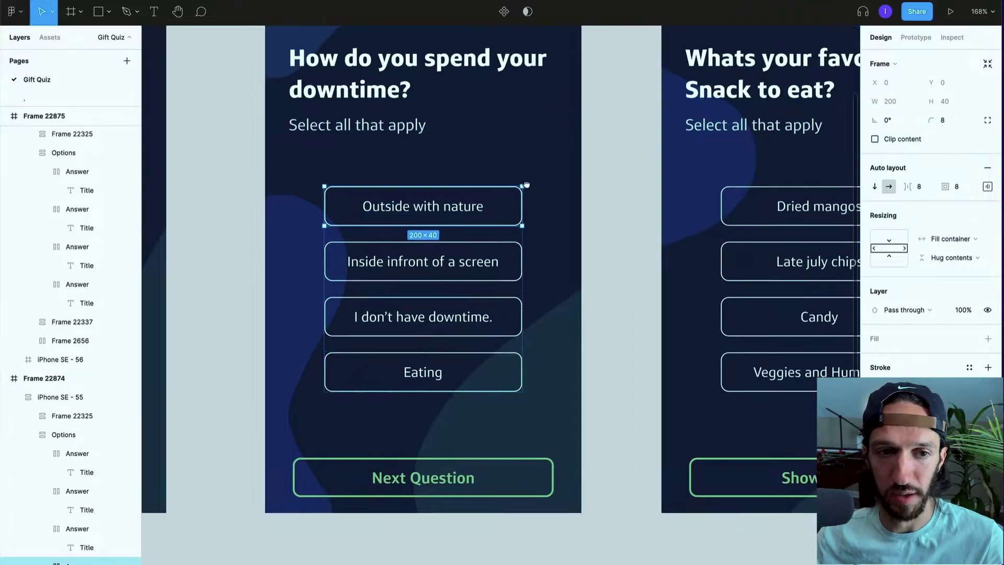
{"action": "left_click", "coordinate": [459, 351]}
{"action": "key", "text": "ctrl+v"}
{"action": "left_click", "coordinate": [536, 357]}
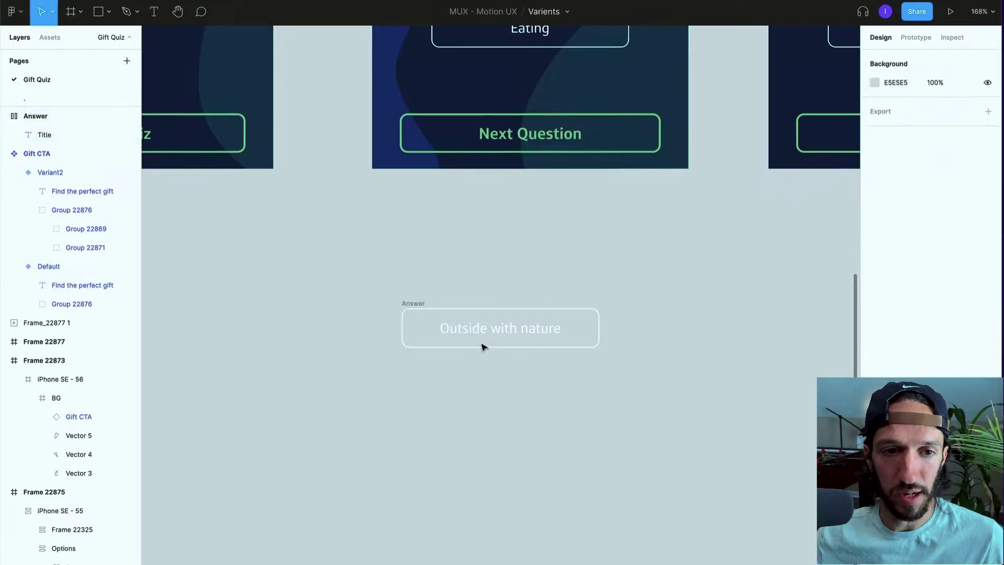
Turn the pasted Answer frame into a component and add a second variant to it
{"action": "scroll", "coordinate": [482, 345], "scroll_direction": "up", "scroll_amount": 5}
{"action": "scroll", "coordinate": [292, 257], "scroll_direction": "down", "scroll_amount": 3}
{"action": "left_click", "coordinate": [220, 218]}
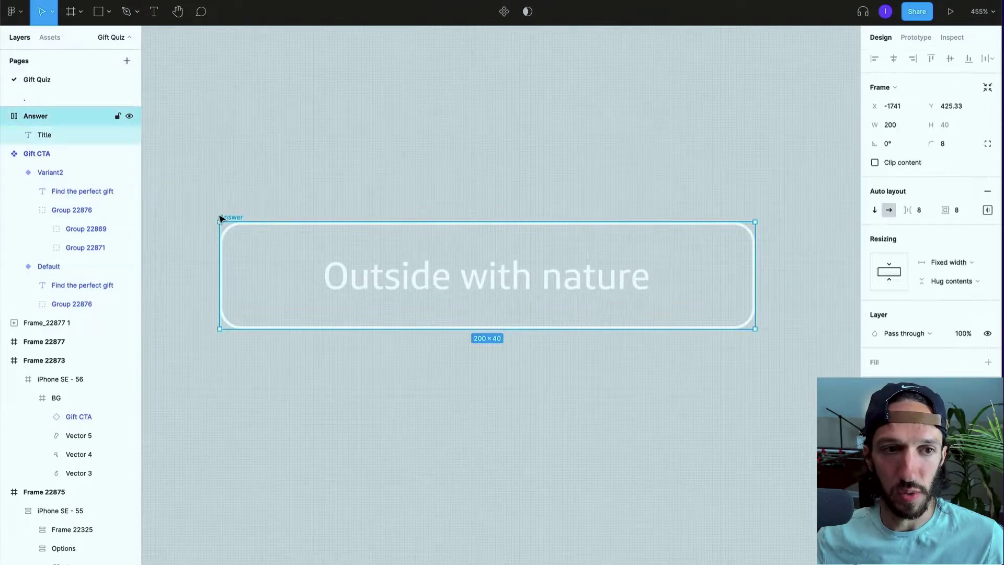
{"action": "right_click", "coordinate": [233, 216]}
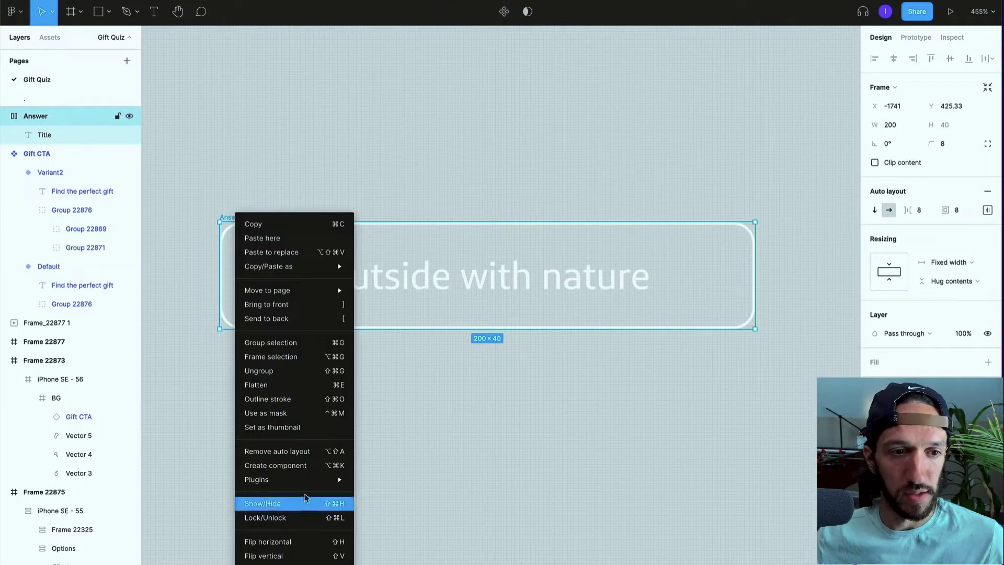
{"action": "left_click", "coordinate": [306, 466]}
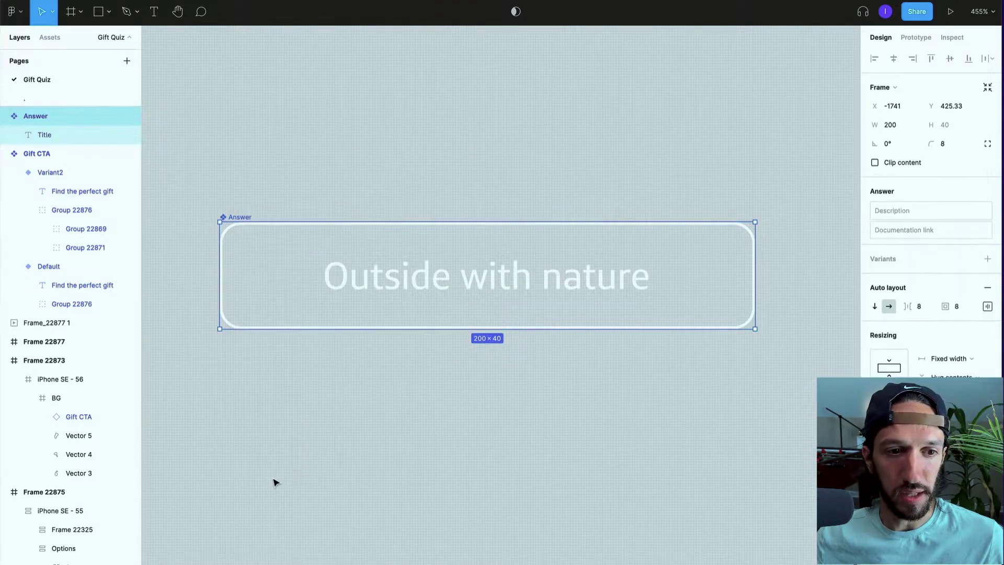
{"action": "left_click", "coordinate": [989, 259]}
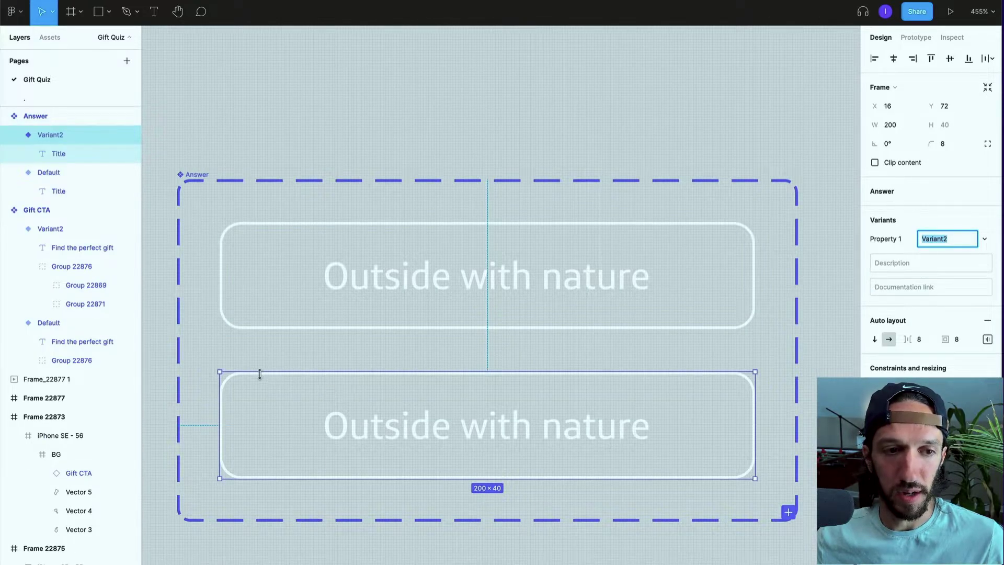
Give the second Answer variant a thicker stroke and colour it light blue
{"action": "scroll", "coordinate": [931, 209], "scroll_direction": "down", "scroll_amount": 3}
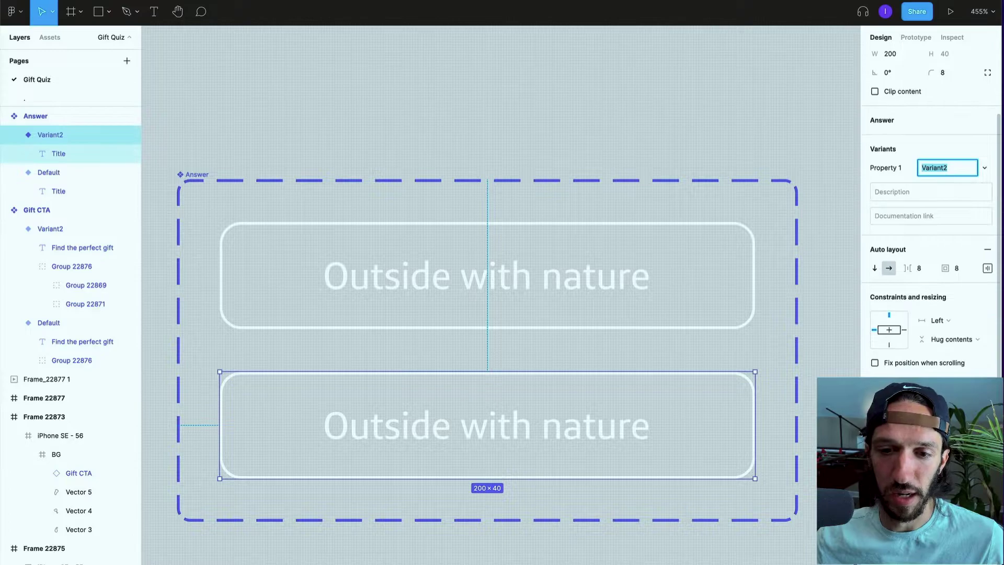
{"action": "left_click_drag", "start_coordinate": [930, 504], "coordinate": [932, 505]}
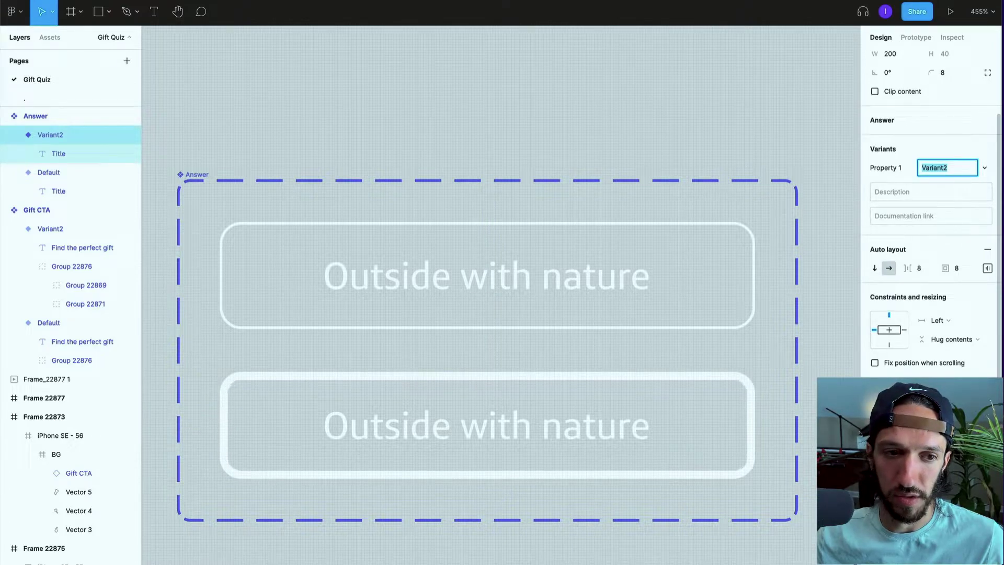
{"action": "left_click", "coordinate": [876, 480]}
{"action": "left_click_drag", "start_coordinate": [804, 492], "coordinate": [809, 492]}
{"action": "left_click_drag", "start_coordinate": [831, 340], "coordinate": [809, 335]}
{"action": "left_click", "coordinate": [713, 216]}
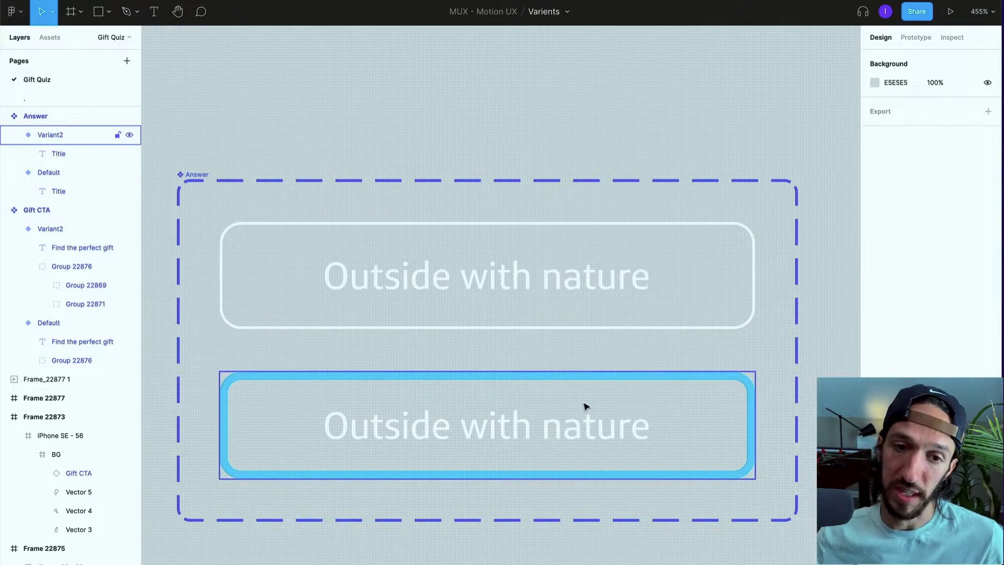
Connect the Default and Variant2 answers to each other with On click, Change to interactions using Smart animate
{"action": "left_click", "coordinate": [699, 291]}
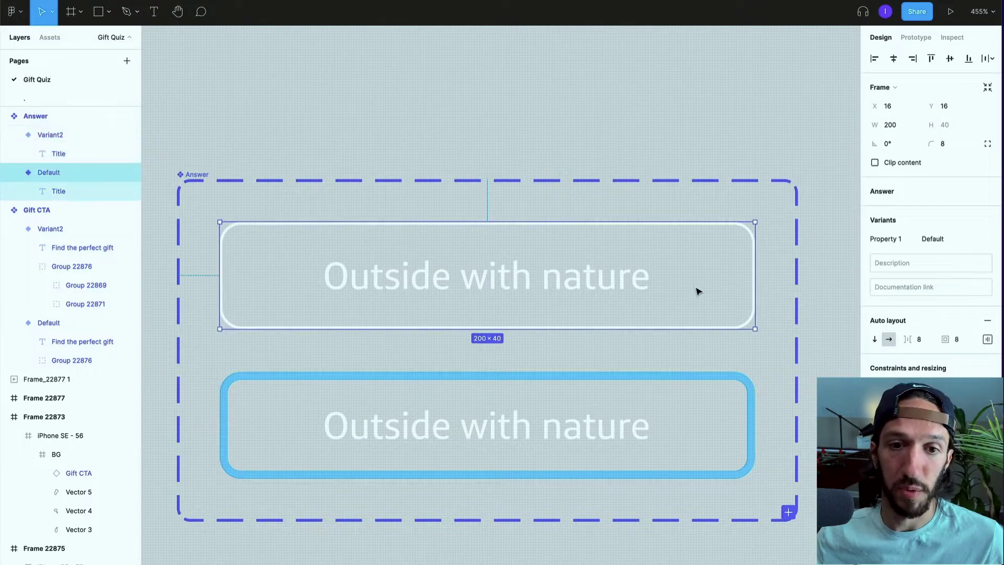
{"action": "left_click", "coordinate": [916, 37]}
{"action": "left_click_drag", "start_coordinate": [754, 275], "coordinate": [728, 410]}
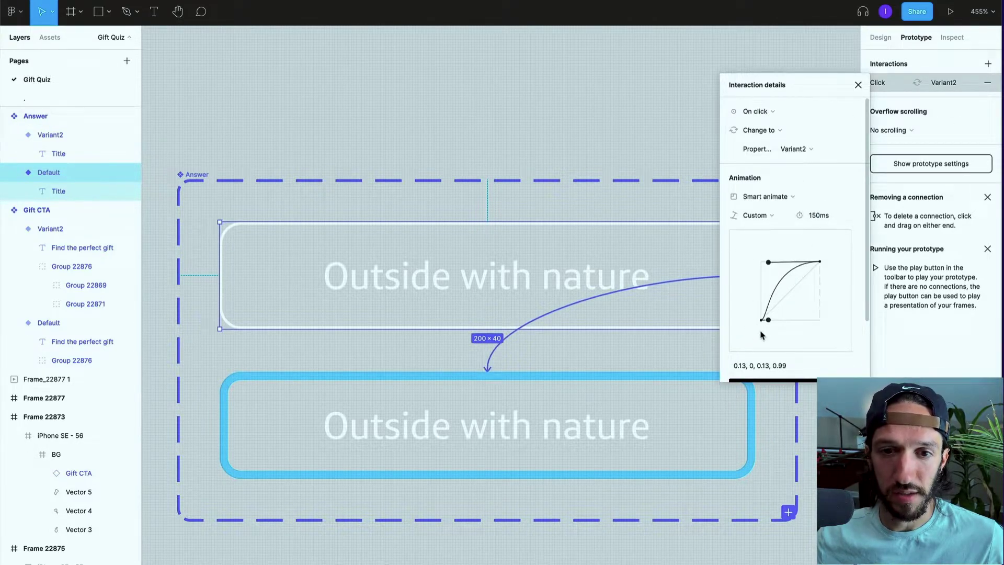
{"action": "left_click", "coordinate": [587, 406]}
{"action": "left_click_drag", "start_coordinate": [748, 362], "coordinate": [656, 302]}
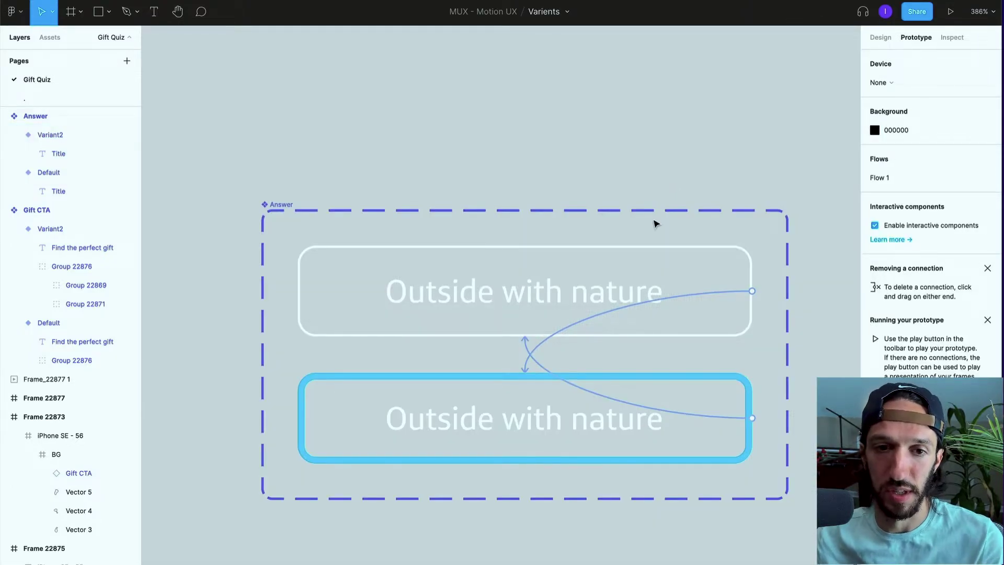
Rename the Property 1 value of the blue-outlined Answer variant to "Selected"
{"action": "left_click_drag", "start_coordinate": [722, 125], "coordinate": [704, 162]}
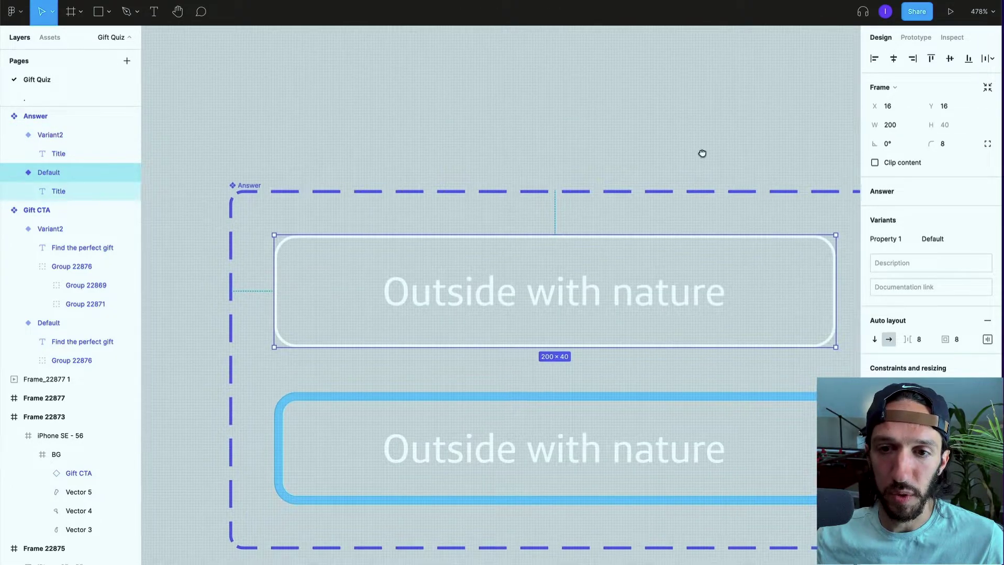
{"action": "left_click_drag", "start_coordinate": [701, 152], "coordinate": [628, 81]}
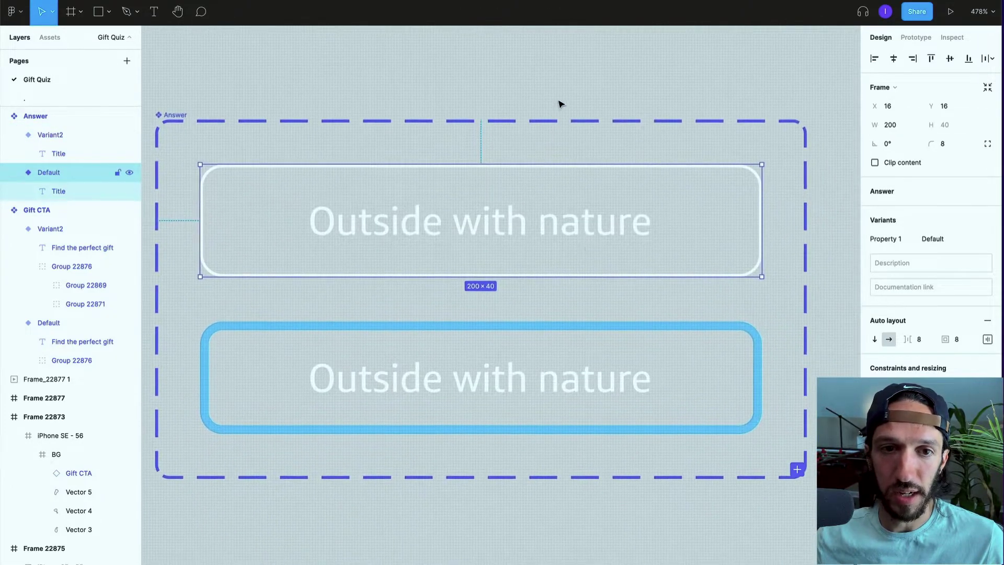
{"action": "left_click", "coordinate": [560, 103]}
{"action": "left_click", "coordinate": [616, 227]}
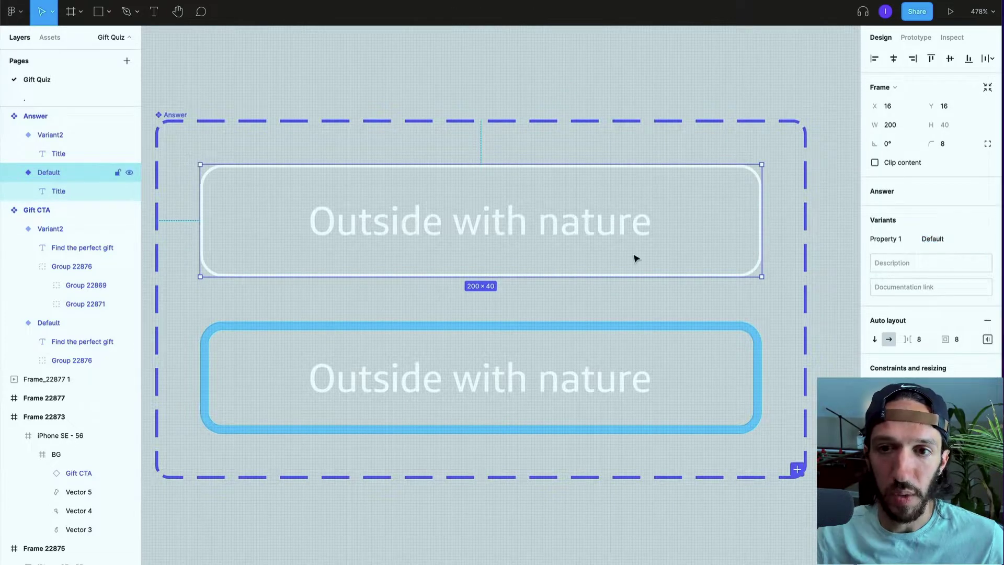
{"action": "left_click", "coordinate": [591, 363]}
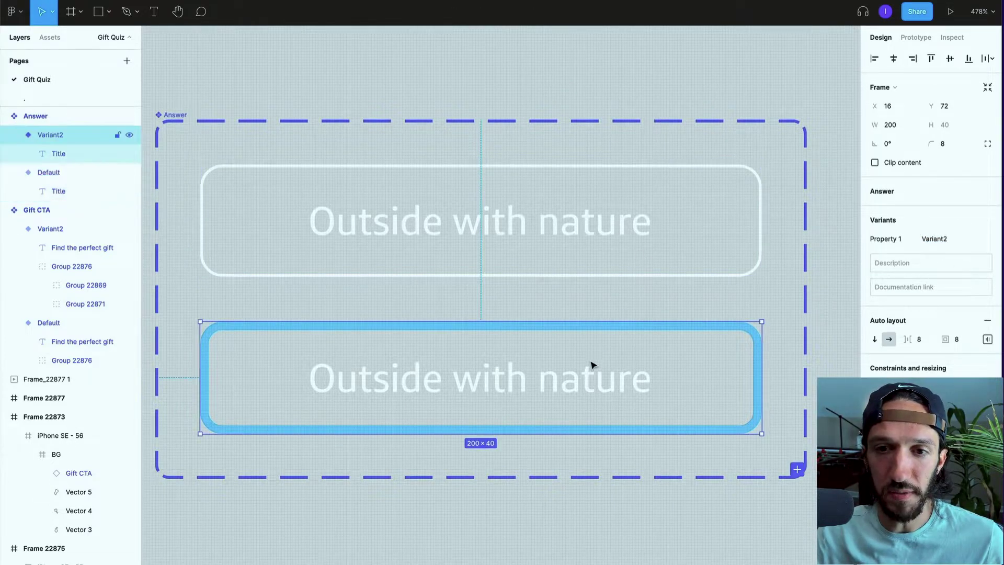
{"action": "left_click", "coordinate": [948, 239]}
{"action": "type", "text": "See"}
{"action": "type", "text": "ec"}
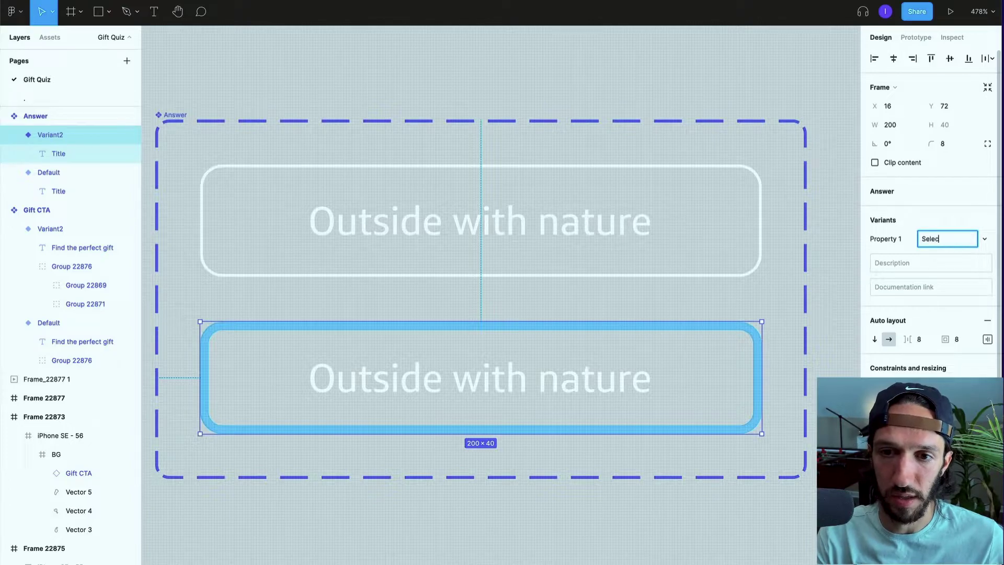
{"action": "type", "text": "ted"}
Place an instance of the Default Answer variant below the component set and select it
{"action": "left_click", "coordinate": [736, 80]}
{"action": "scroll", "coordinate": [736, 80], "scroll_direction": "left", "scroll_amount": 2}
{"action": "scroll", "coordinate": [735, 80], "scroll_direction": "down", "scroll_amount": 1}
{"action": "left_click_drag", "start_coordinate": [607, 176], "coordinate": [571, 564]}
{"action": "scroll", "coordinate": [609, 510], "scroll_direction": "down", "scroll_amount": 5}
{"action": "left_click", "coordinate": [565, 278]}
{"action": "left_click", "coordinate": [533, 299]}
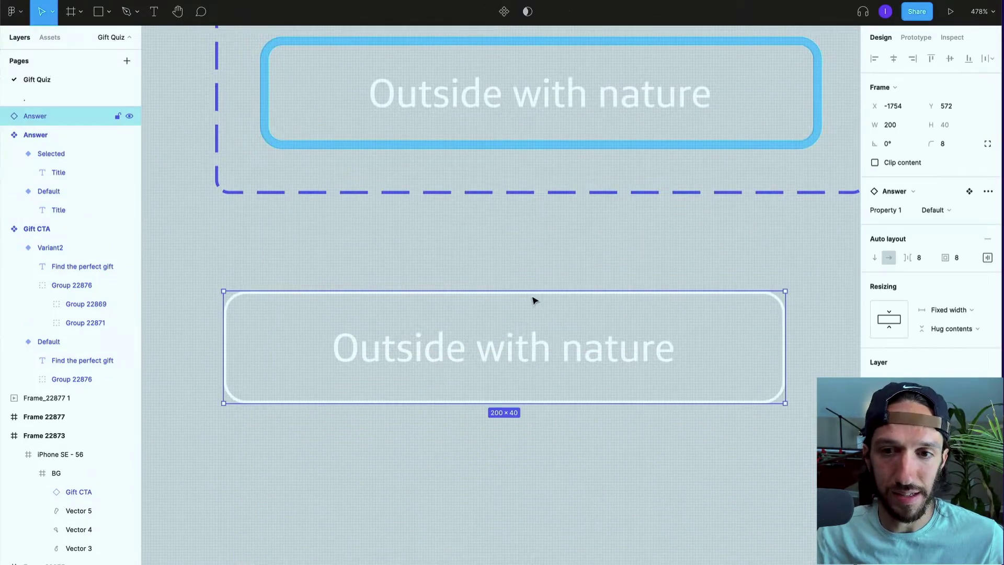
Switch the Answer instance's Property 1 back and forth between Default and Selected, ending on Selected
{"action": "left_click", "coordinate": [934, 209]}
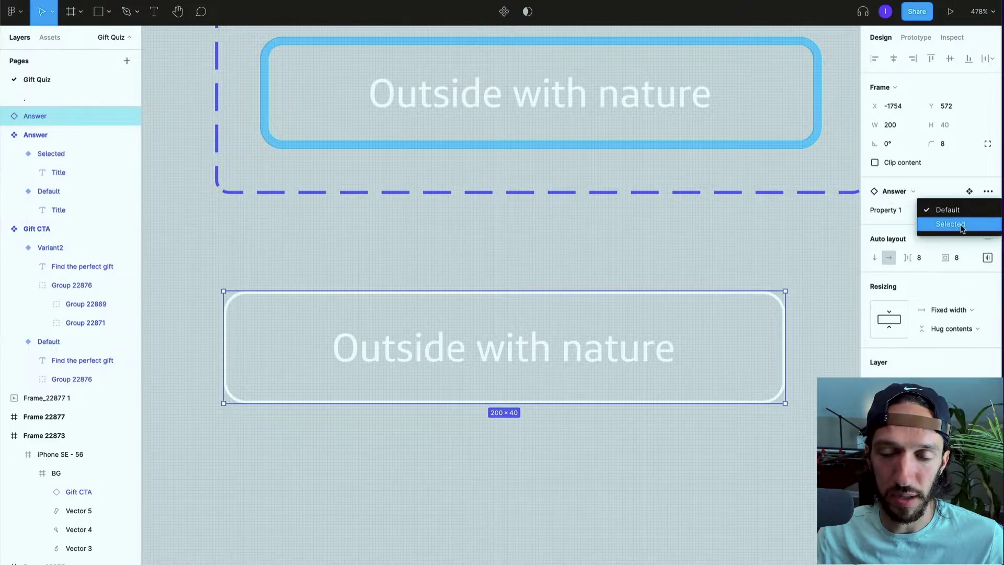
{"action": "left_click", "coordinate": [960, 226]}
{"action": "left_click", "coordinate": [949, 212]}
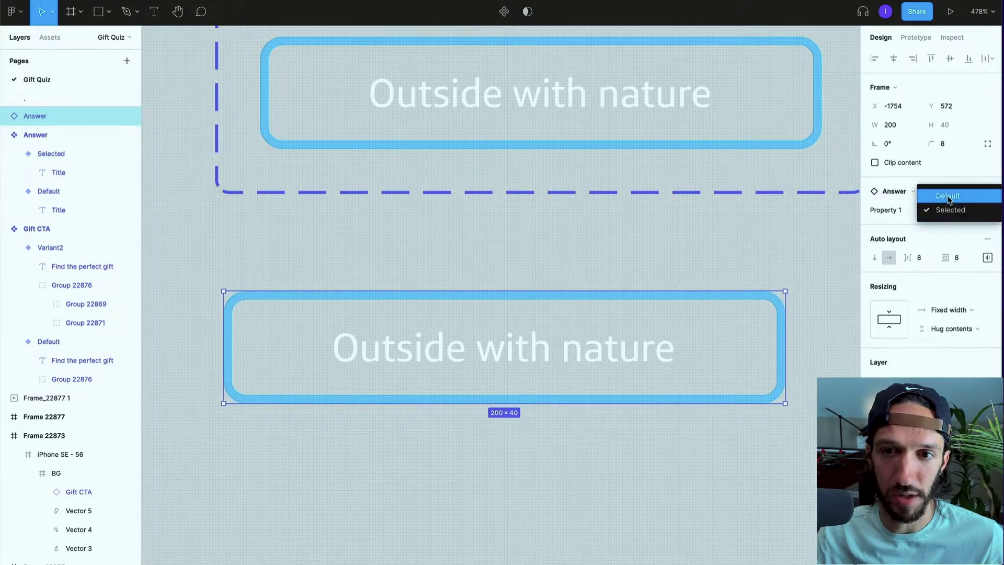
{"action": "left_click", "coordinate": [949, 197]}
{"action": "left_click", "coordinate": [952, 212]}
{"action": "left_click", "coordinate": [955, 225]}
{"action": "left_click", "coordinate": [936, 210]}
{"action": "left_click", "coordinate": [948, 198]}
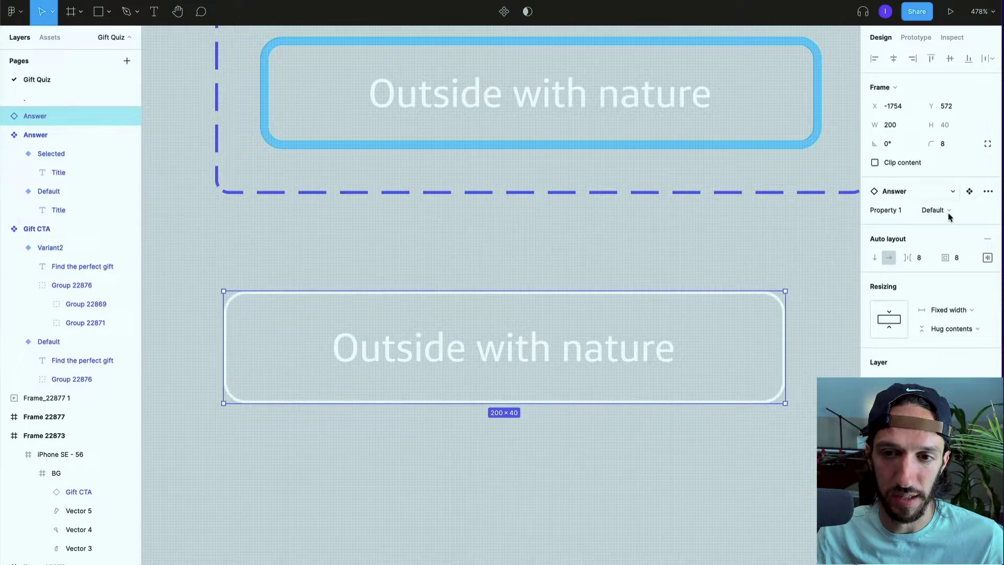
{"action": "left_click", "coordinate": [936, 210]}
{"action": "left_click", "coordinate": [955, 222]}
Check the click interaction details of the Default and Selected variants in the Answer component set
{"action": "left_click", "coordinate": [773, 257]}
{"action": "scroll", "coordinate": [772, 258], "scroll_direction": "up", "scroll_amount": 3}
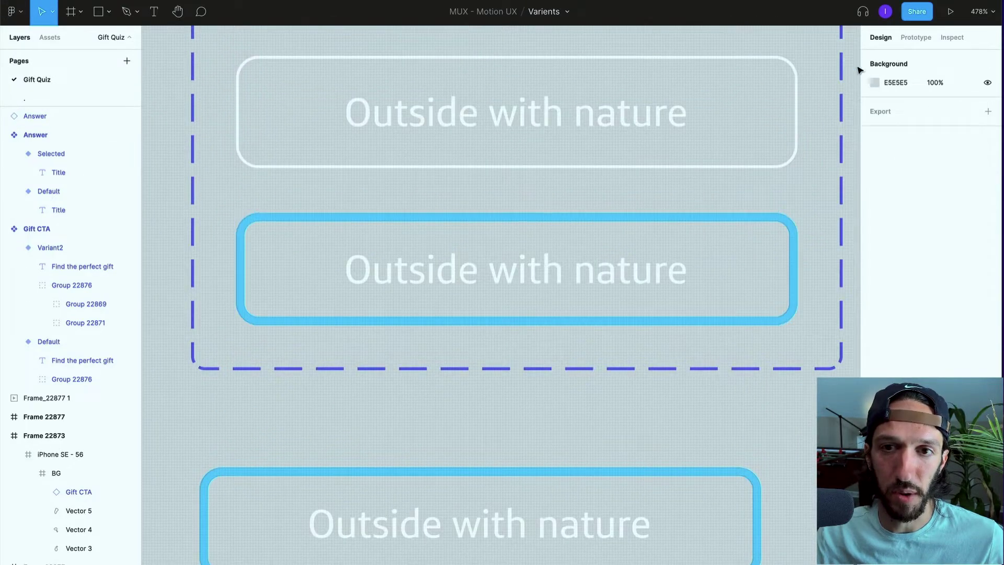
{"action": "left_click", "coordinate": [916, 38]}
{"action": "left_click", "coordinate": [616, 139]}
{"action": "scroll", "coordinate": [673, 161], "scroll_direction": "up", "scroll_amount": 1}
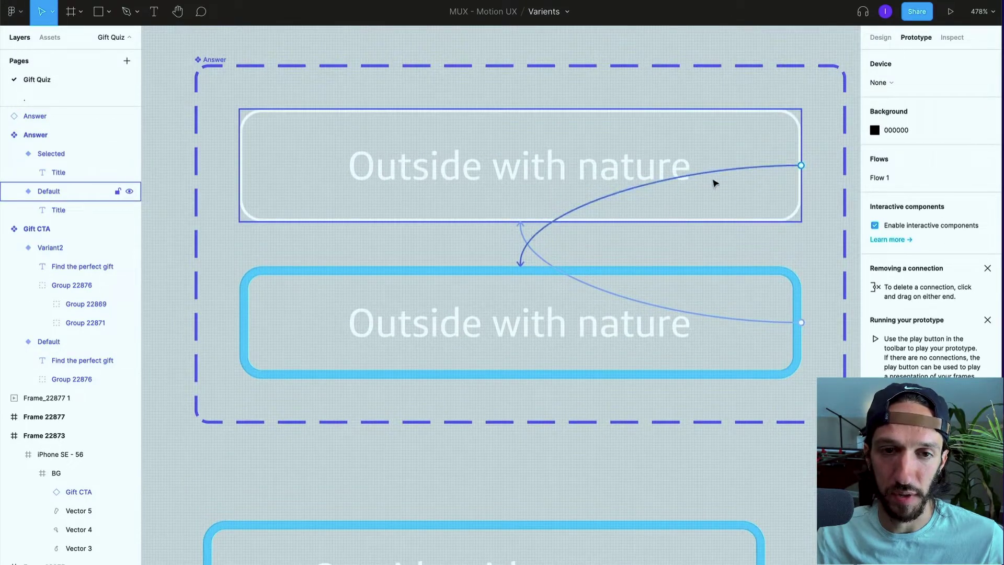
{"action": "left_click", "coordinate": [690, 178]}
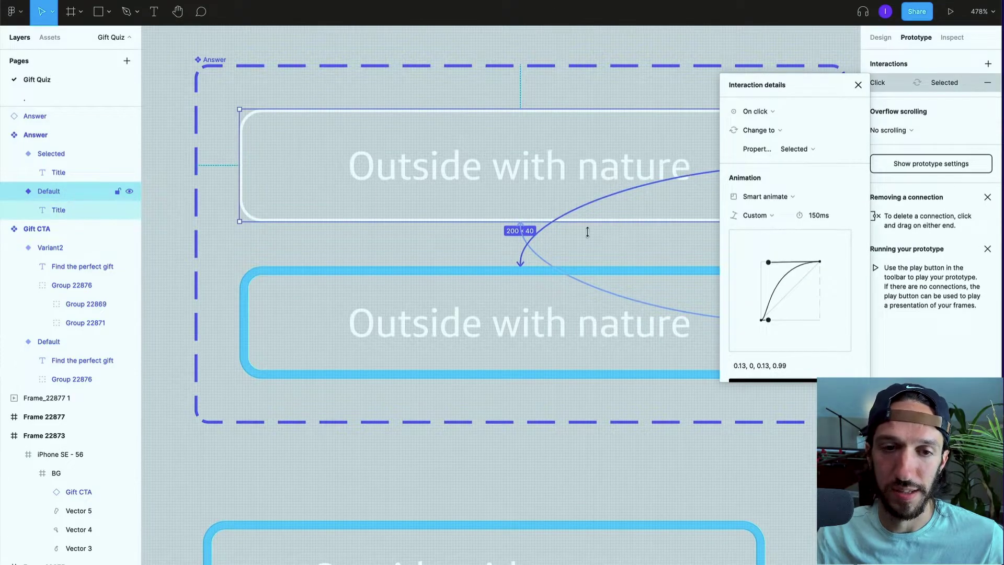
{"action": "left_click", "coordinate": [578, 209]}
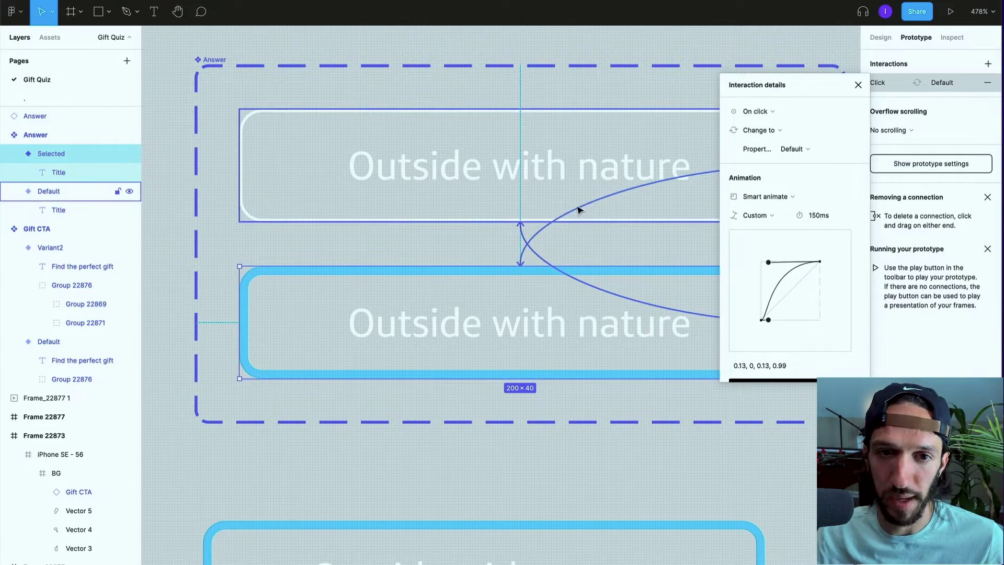
{"action": "left_click", "coordinate": [578, 209]}
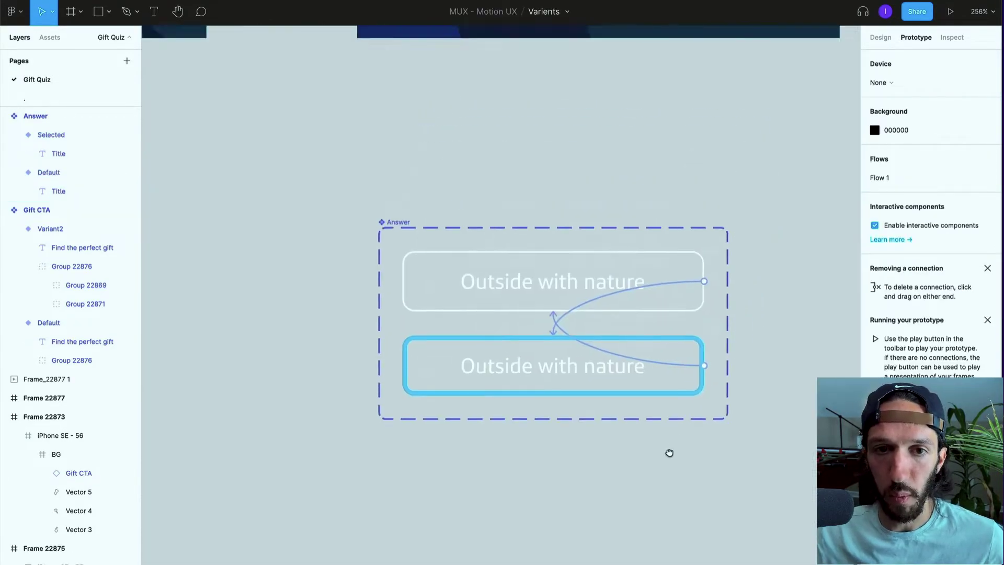
Place an instance of the Default Answer variant between the component set and the downtime question screen
{"action": "scroll", "coordinate": [670, 453], "scroll_direction": "up", "scroll_amount": 7}
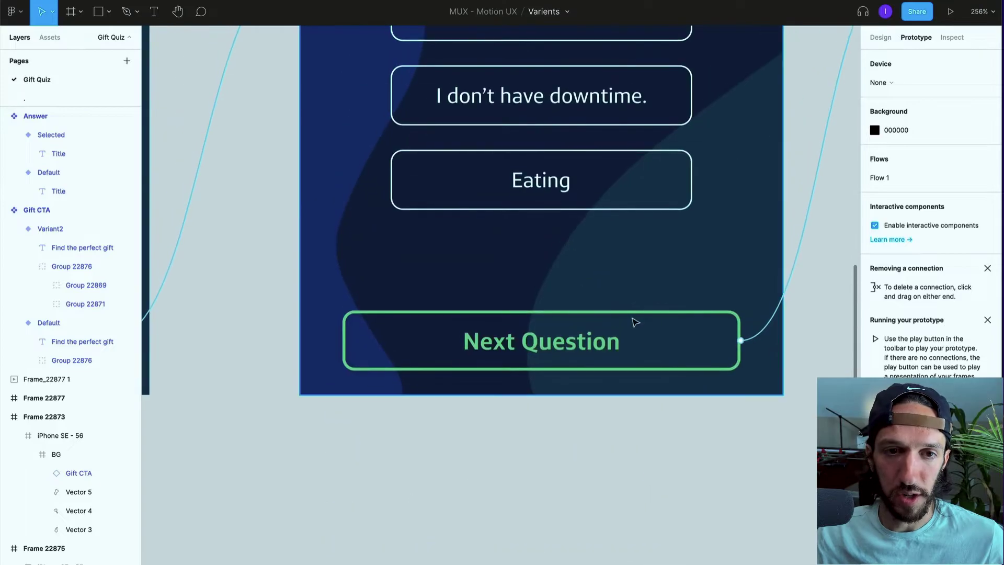
{"action": "scroll", "coordinate": [635, 322], "scroll_direction": "down", "scroll_amount": 5}
{"action": "scroll", "coordinate": [661, 377], "scroll_direction": "up", "scroll_amount": 4}
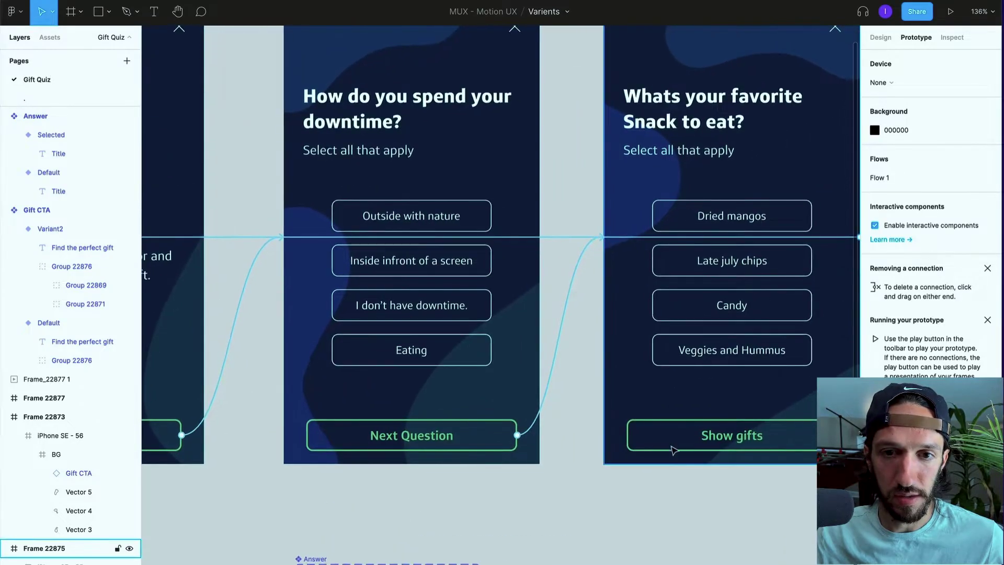
{"action": "scroll", "coordinate": [674, 449], "scroll_direction": "down", "scroll_amount": 5}
{"action": "scroll", "coordinate": [674, 345], "scroll_direction": "down", "scroll_amount": 2}
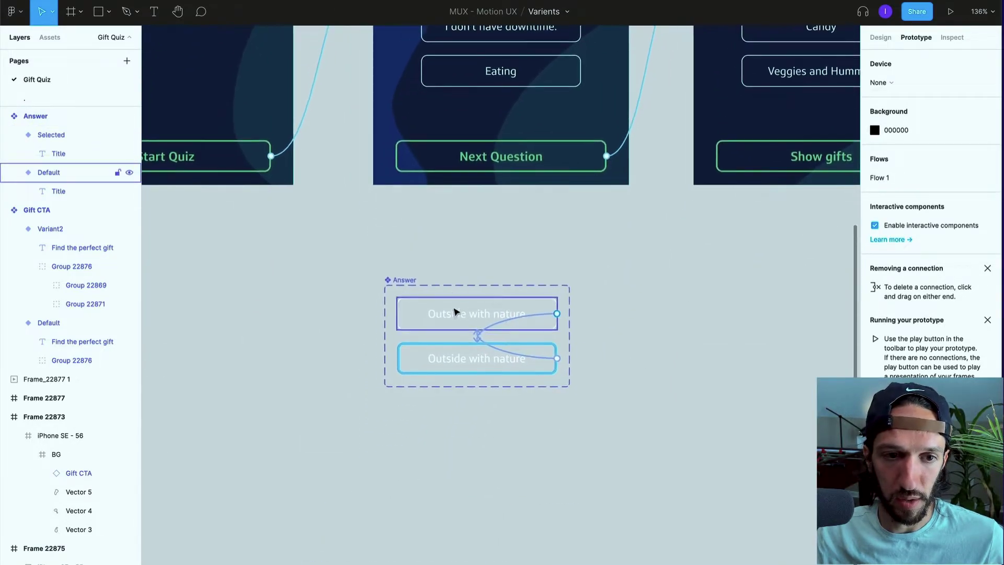
{"action": "left_click_drag", "start_coordinate": [454, 312], "coordinate": [584, 229]}
{"action": "left_click", "coordinate": [724, 397]}
{"action": "scroll", "coordinate": [541, 349], "scroll_direction": "up", "scroll_amount": 3}
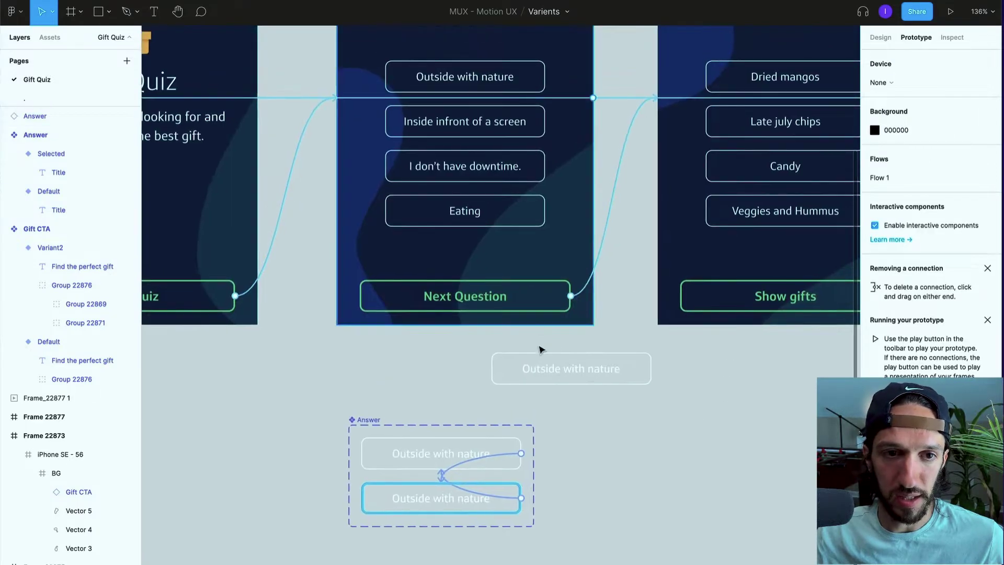
Move the loose Answer instance into the downtime question screen as the first item of its answer list
{"action": "left_click_drag", "start_coordinate": [589, 380], "coordinate": [477, 74]}
{"action": "scroll", "coordinate": [567, 156], "scroll_direction": "up", "scroll_amount": 3}
{"action": "scroll", "coordinate": [567, 157], "scroll_direction": "left", "scroll_amount": 1}
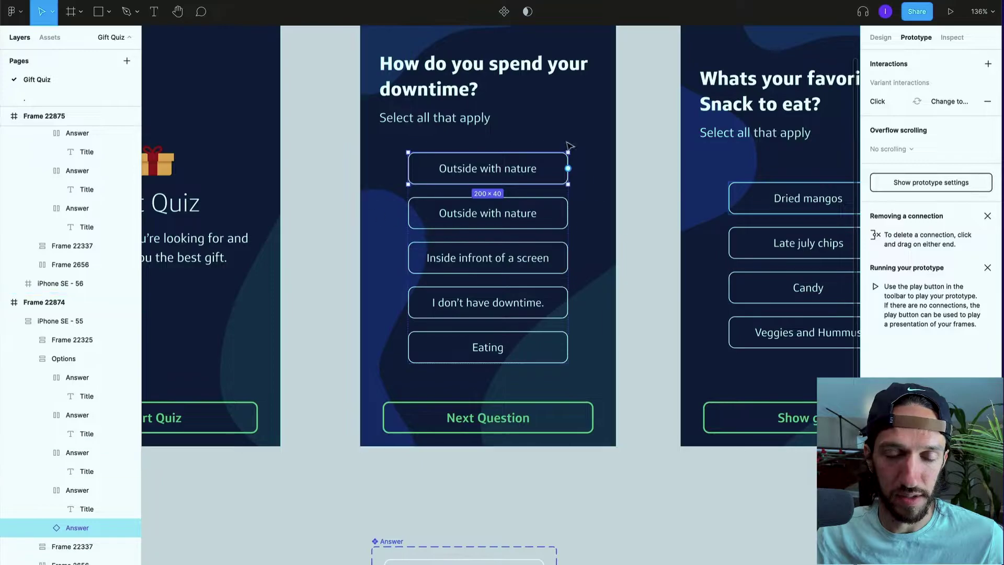
Select the four original answer frames on the downtime screen and move them out onto the empty canvas below
{"action": "left_click", "coordinate": [503, 218]}
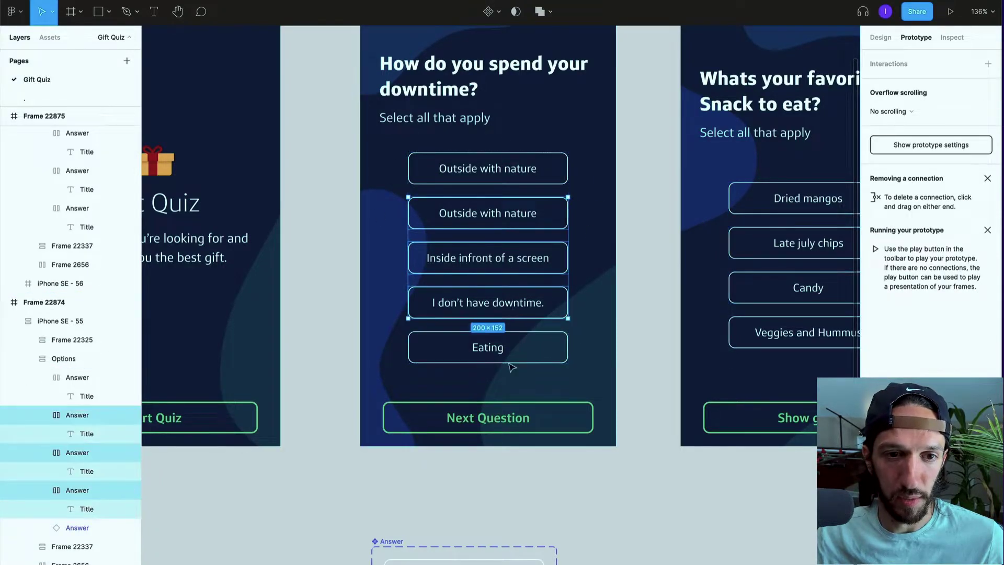
{"action": "left_click", "coordinate": [503, 346], "text": "shift"}
{"action": "left_click_drag", "start_coordinate": [503, 347], "coordinate": [595, 516]}
{"action": "key", "text": "super+z"}
{"action": "key", "text": "super+z"}
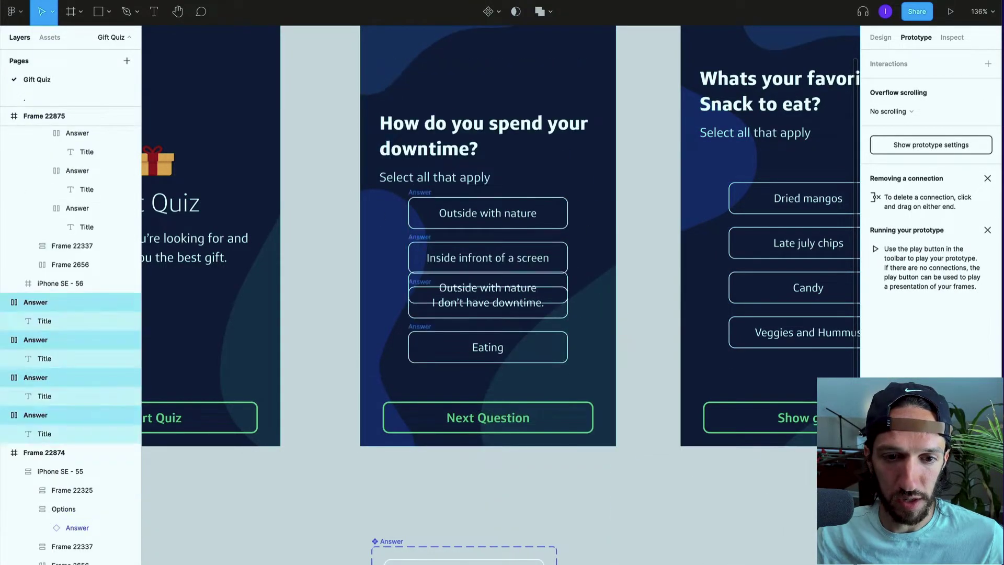
{"action": "key", "text": "ctrl+z"}
{"action": "key", "text": "ctrl+z"}
{"action": "key", "text": "ctrl+z"}
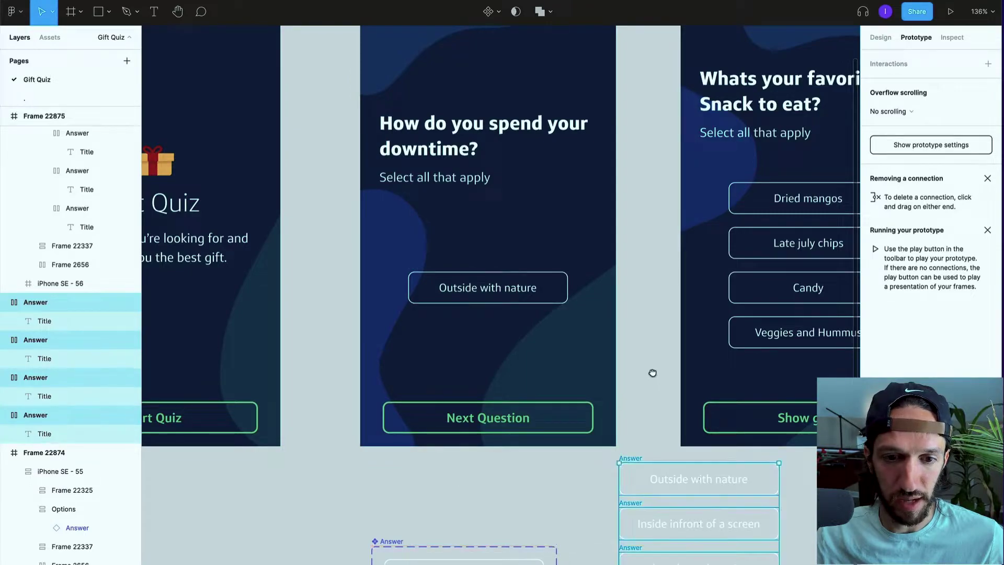
Duplicate the Answer instance on the downtime screen three times to make a list of four
{"action": "scroll", "coordinate": [649, 283], "scroll_direction": "down", "scroll_amount": 4}
{"action": "left_click", "coordinate": [493, 112]}
{"action": "left_click", "coordinate": [495, 106]}
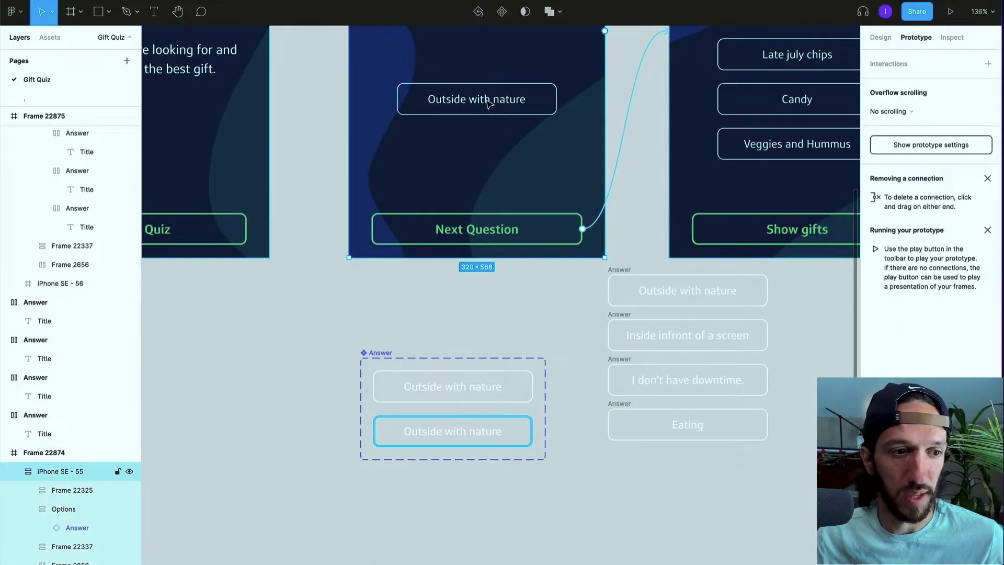
{"action": "left_click", "coordinate": [487, 103]}
{"action": "left_click", "coordinate": [493, 102]}
{"action": "key", "text": "ctrl+d"}
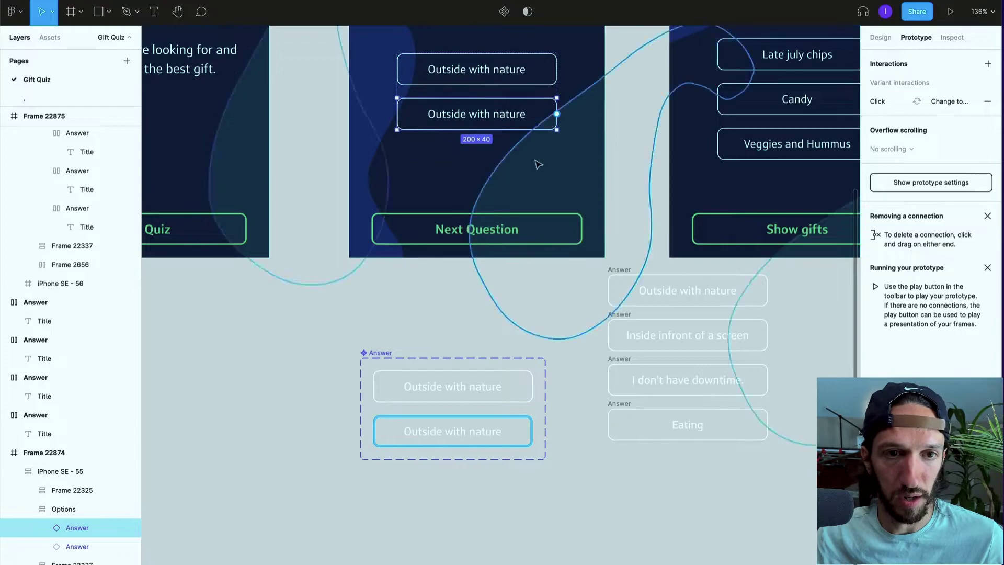
{"action": "key", "text": "ctrl+d"}
{"action": "key", "text": "ctrl+d"}
Copy the labels "Inside infront of a screen", "I don't have downtime." and "Eating" from the old answers into the second, third and fourth instances
{"action": "scroll", "coordinate": [549, 177], "scroll_direction": "up", "scroll_amount": 3}
{"action": "left_click", "coordinate": [632, 462]}
{"action": "key", "text": "Return"}
{"action": "key", "text": "ctrl+c"}
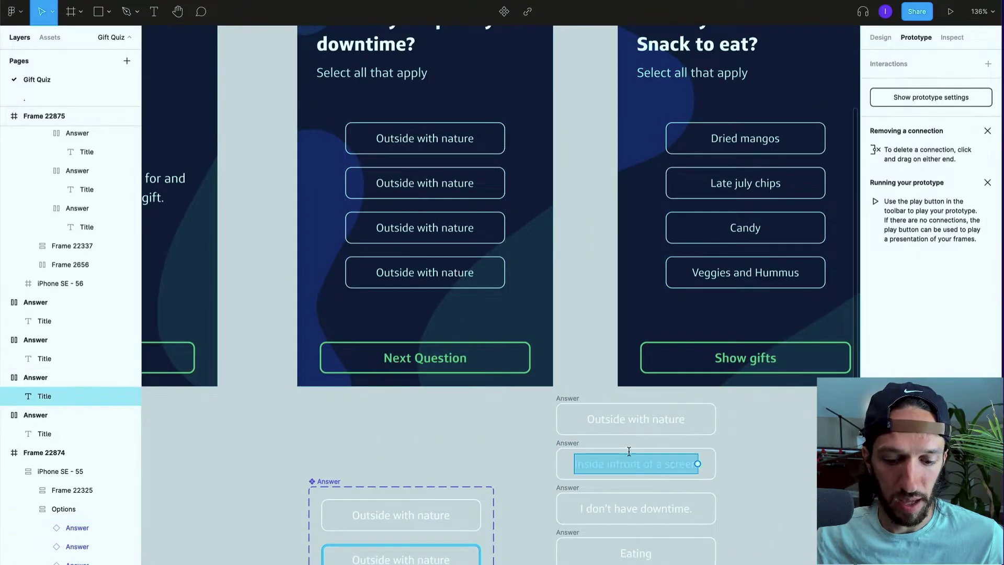
{"action": "left_click", "coordinate": [416, 184]}
{"action": "key", "text": "ctrl+a"}
{"action": "key", "text": "ctrl+v"}
{"action": "left_click", "coordinate": [631, 508]}
{"action": "key", "text": "ctrl+a"}
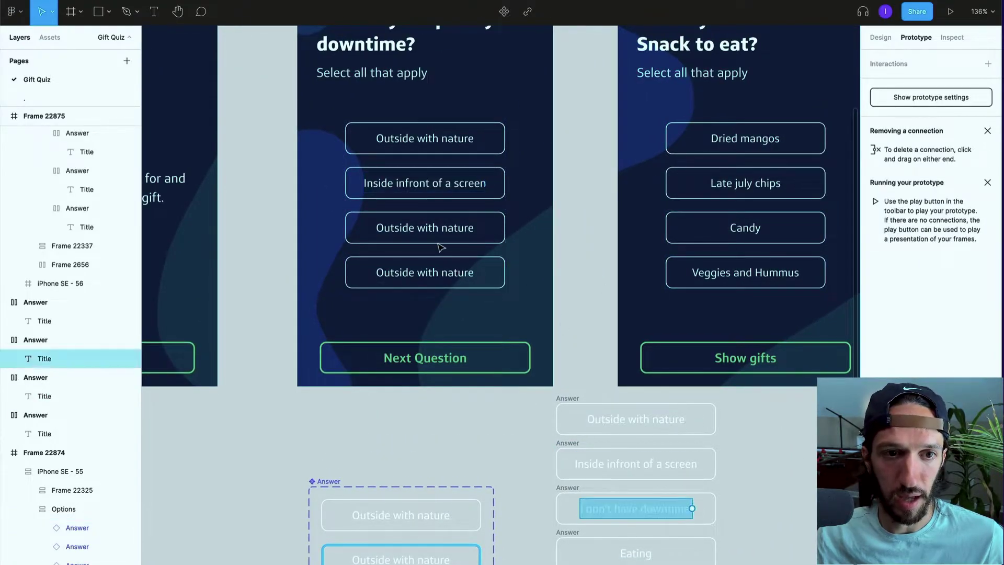
{"action": "left_click", "coordinate": [438, 231]}
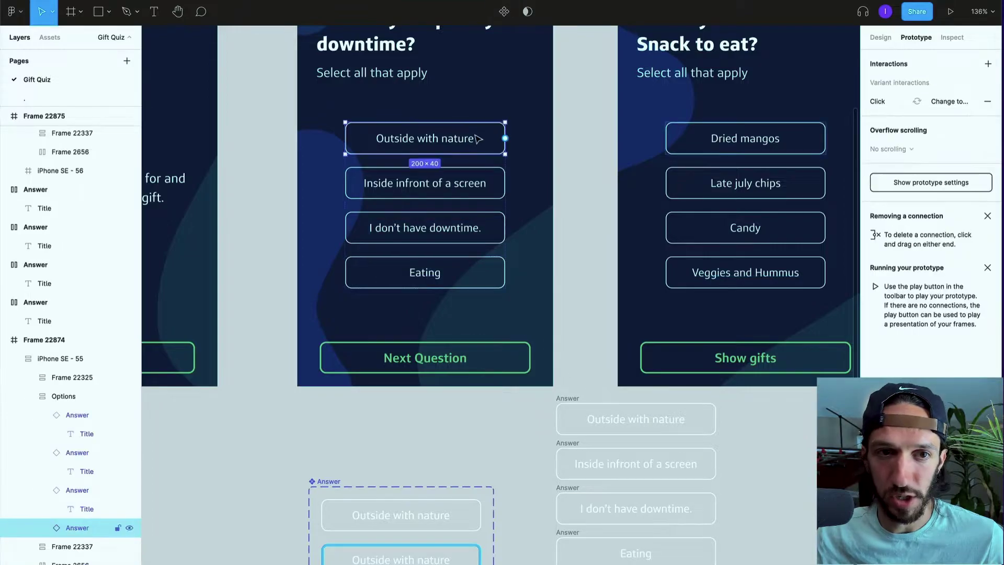
Check the variant interactions of the downtime screen's Answer instances and delete the old answer frames from the canvas below
{"action": "left_click", "coordinate": [465, 186]}
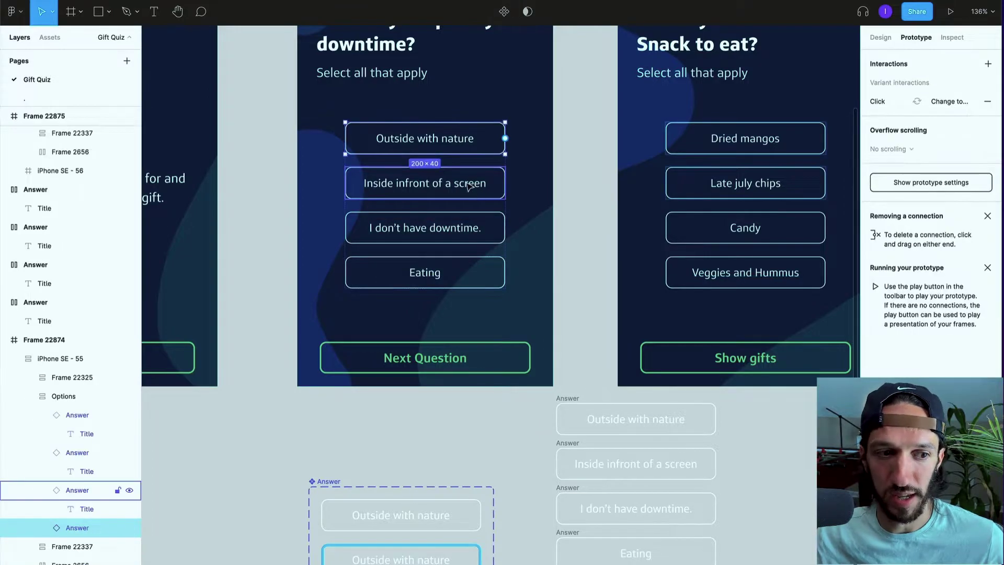
{"action": "left_click", "coordinate": [473, 229]}
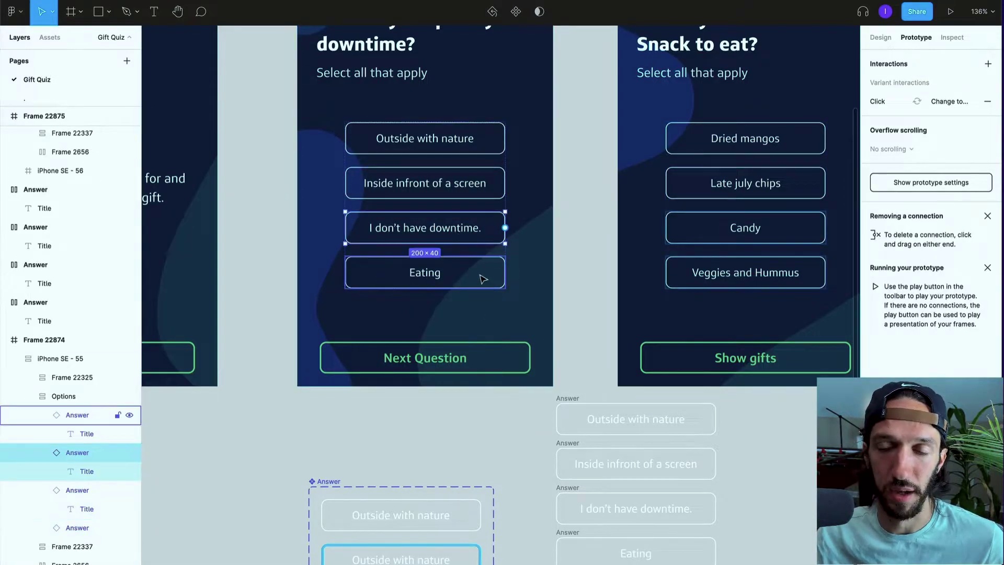
{"action": "left_click", "coordinate": [573, 235]}
{"action": "scroll", "coordinate": [581, 262], "scroll_direction": "down", "scroll_amount": 3}
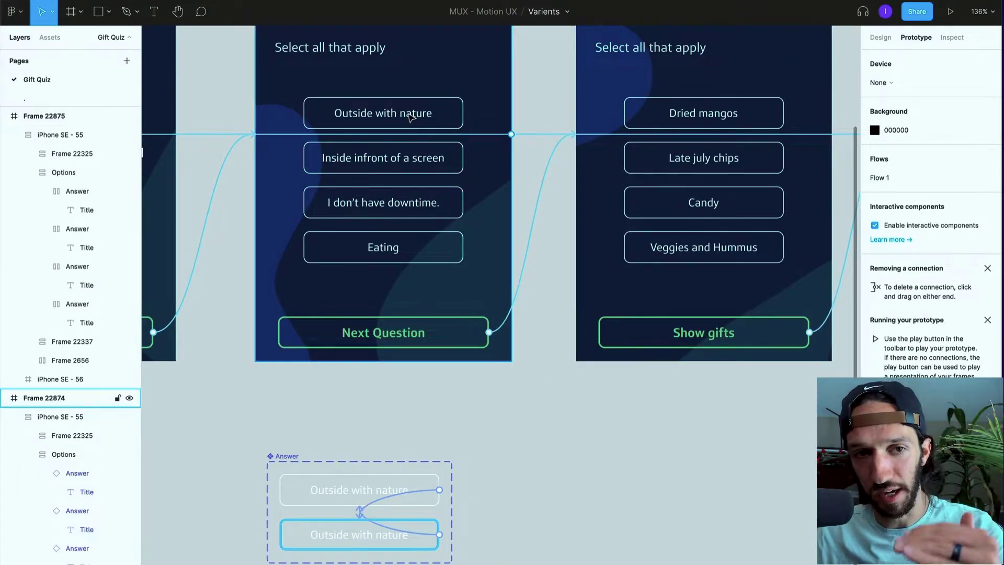
{"action": "left_click", "coordinate": [412, 117]}
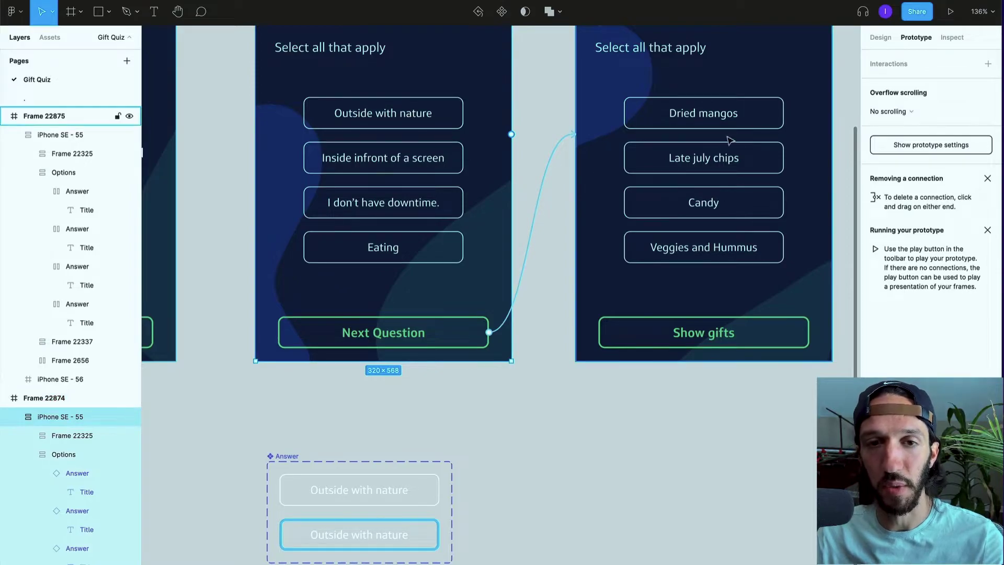
{"action": "left_click", "coordinate": [625, 489]}
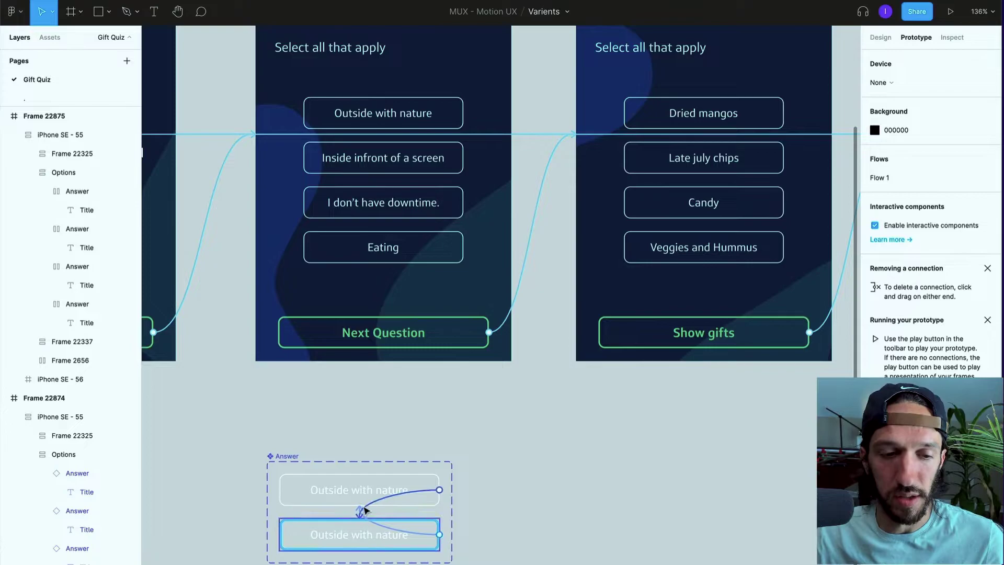
Set the Default Answer variant as the target component with the Master plugin
{"action": "right_click", "coordinate": [355, 487]}
{"action": "mouse_move", "coordinate": [418, 514]}
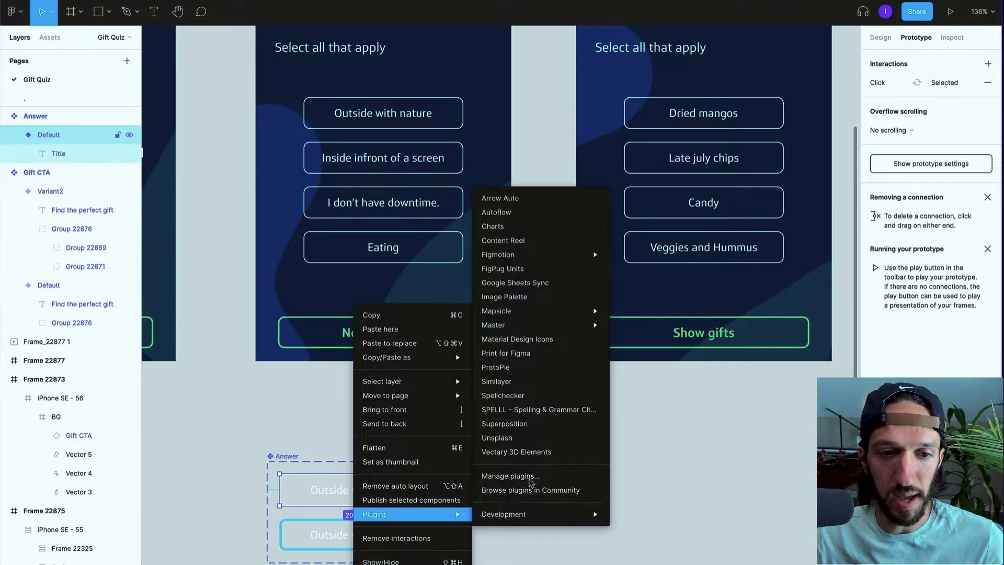
{"action": "mouse_move", "coordinate": [540, 310]}
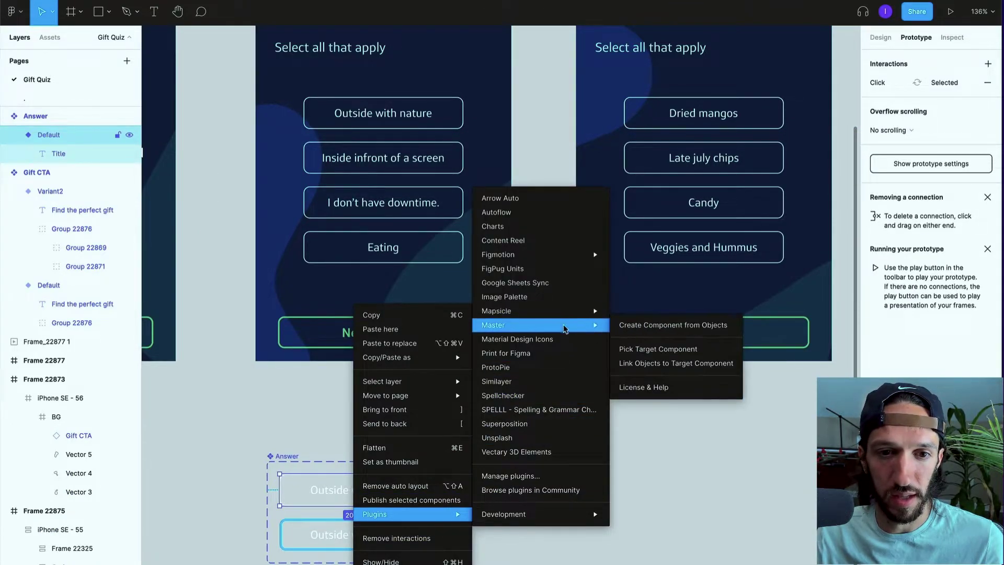
{"action": "left_click", "coordinate": [701, 350]}
Link the four answers on the snack question screen, from Dried mangos to Veggies and Hummus, to the Master plugin's target component
{"action": "left_click", "coordinate": [692, 121], "text": "ctrl"}
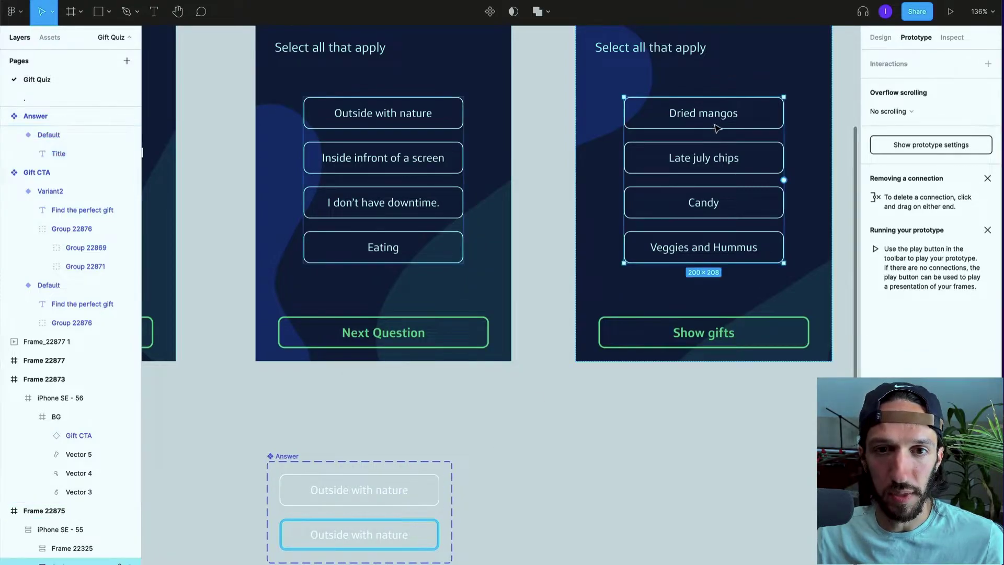
{"action": "left_click", "coordinate": [703, 163], "text": "shift"}
{"action": "left_click", "coordinate": [711, 207], "text": "shift"}
{"action": "left_click", "coordinate": [722, 252], "text": "shift"}
{"action": "right_click", "coordinate": [723, 258]}
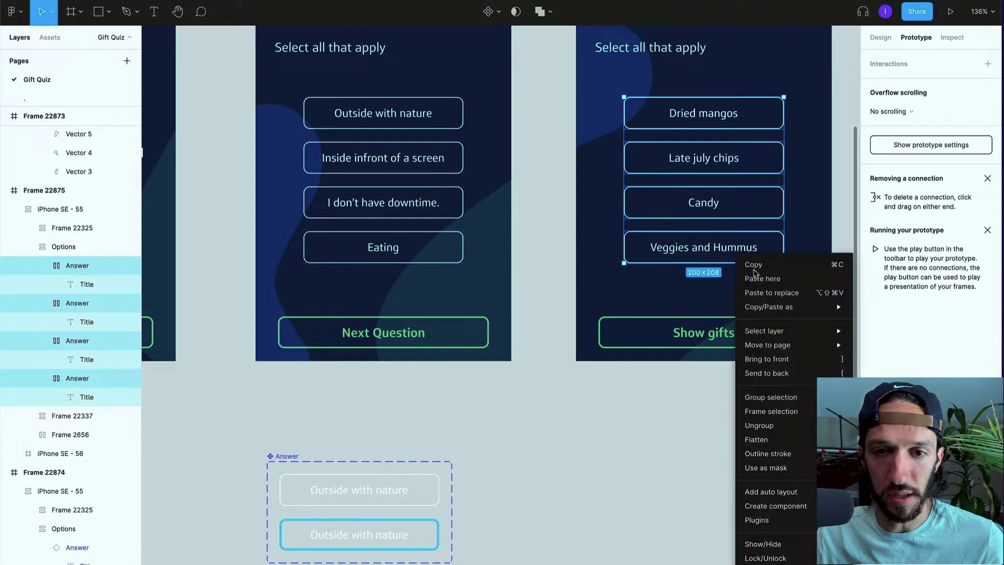
{"action": "mouse_move", "coordinate": [769, 519]}
{"action": "mouse_move", "coordinate": [946, 316]}
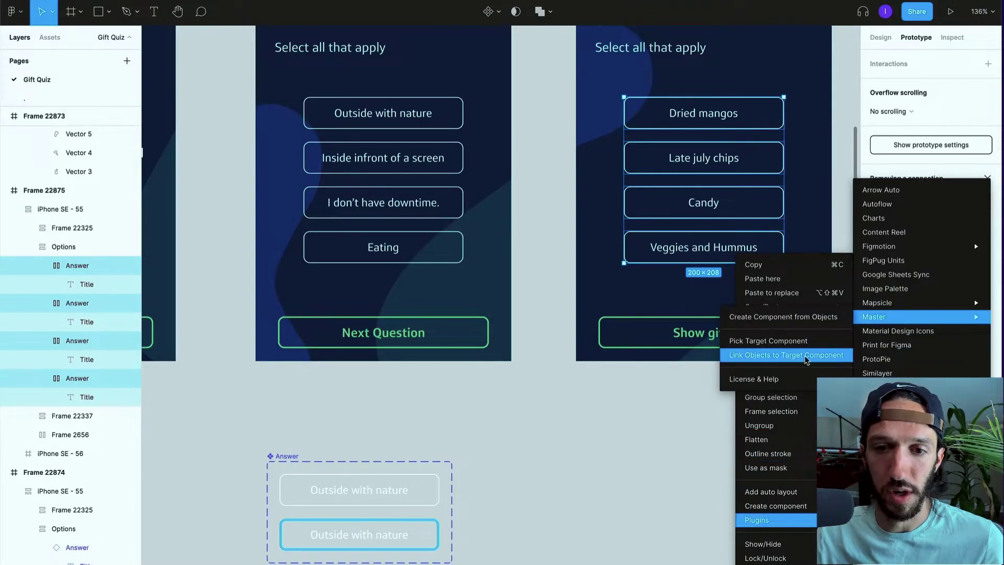
{"action": "left_click", "coordinate": [806, 355]}
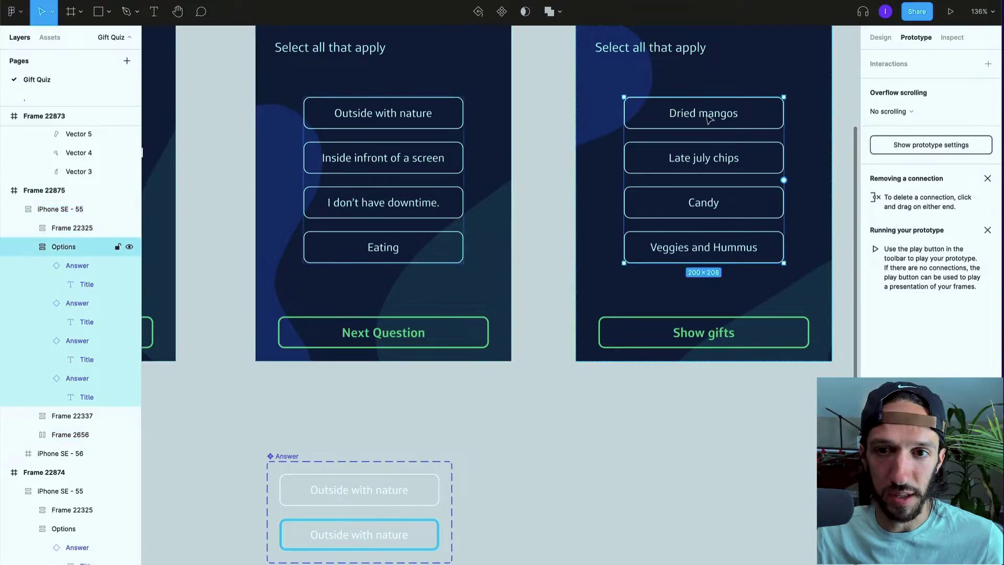
Examine the linked Dried mangos answer and its layer against the Answer component set and the downtime screen's answers
{"action": "left_click", "coordinate": [708, 119]}
{"action": "left_click", "coordinate": [84, 378]}
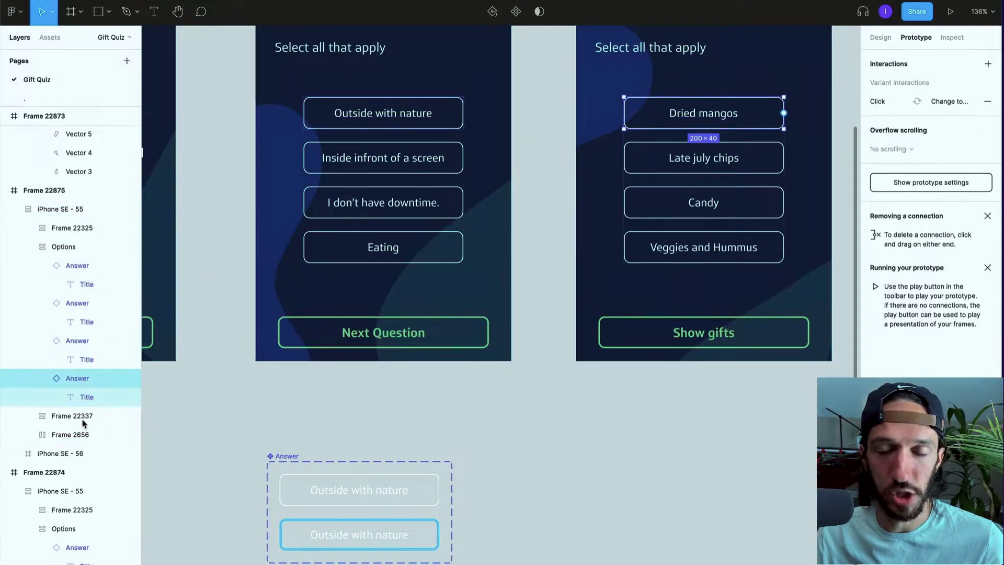
{"action": "left_click", "coordinate": [267, 459]}
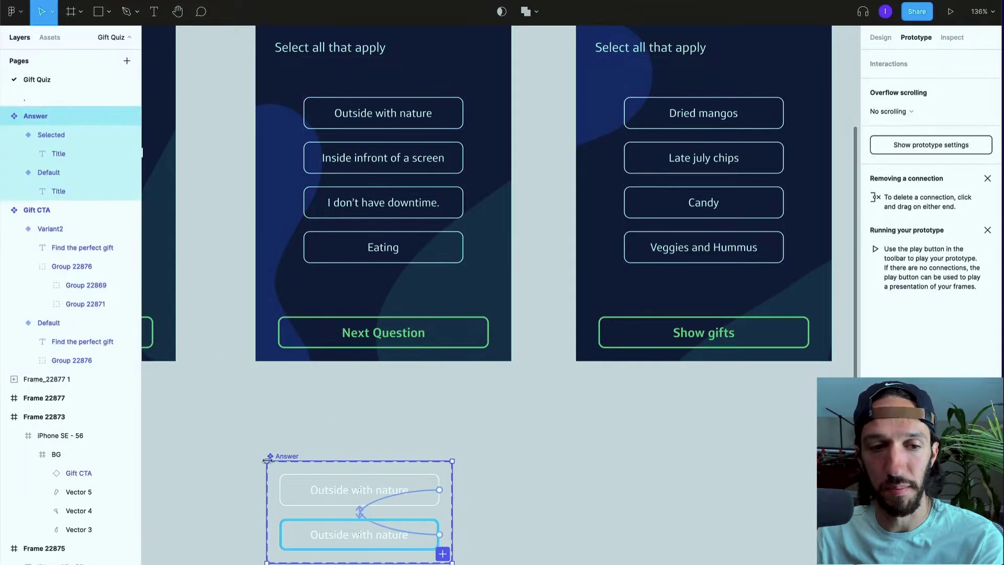
{"action": "left_click", "coordinate": [730, 96]}
{"action": "left_click", "coordinate": [710, 118]}
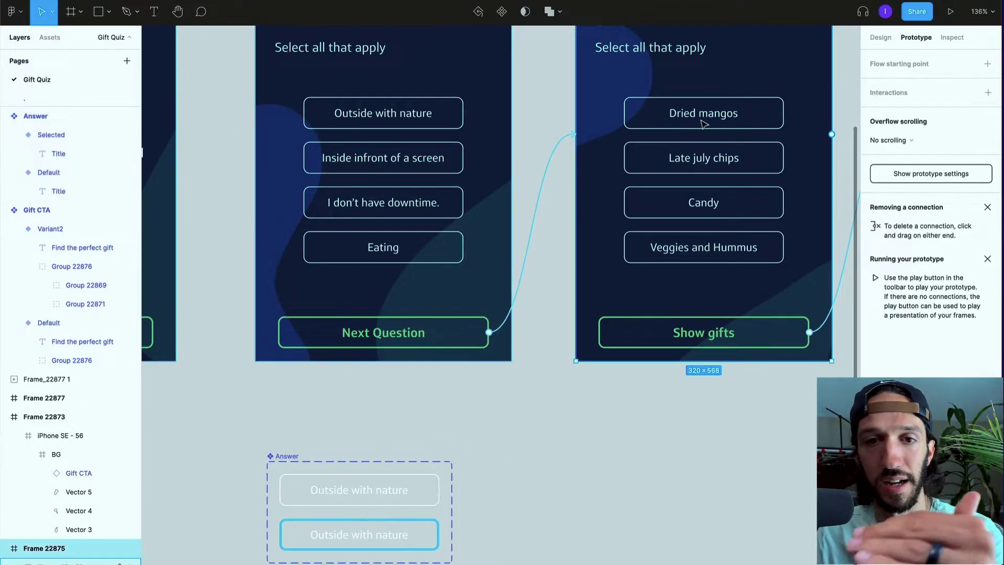
{"action": "left_click", "coordinate": [704, 119]}
{"action": "left_click", "coordinate": [705, 116]}
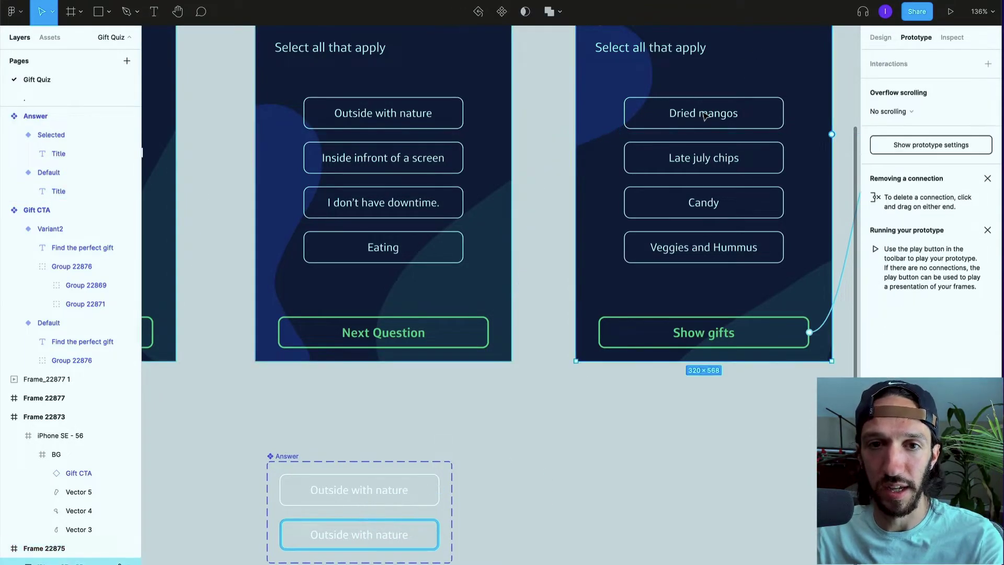
{"action": "left_click", "coordinate": [377, 110]}
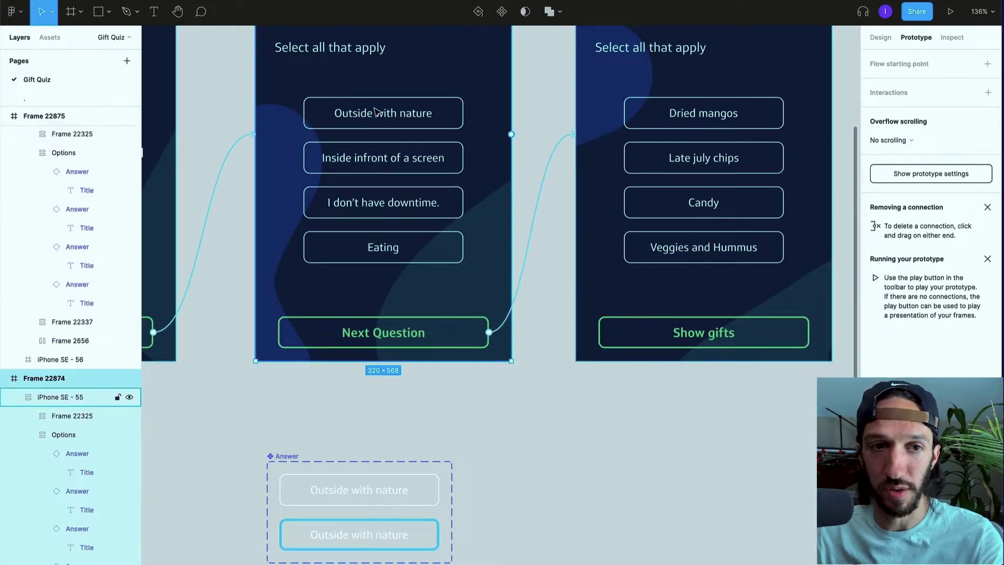
Switch the Dried mangos instance's Property 1 between Selected and Default, ending on Default
{"action": "left_click", "coordinate": [722, 112]}
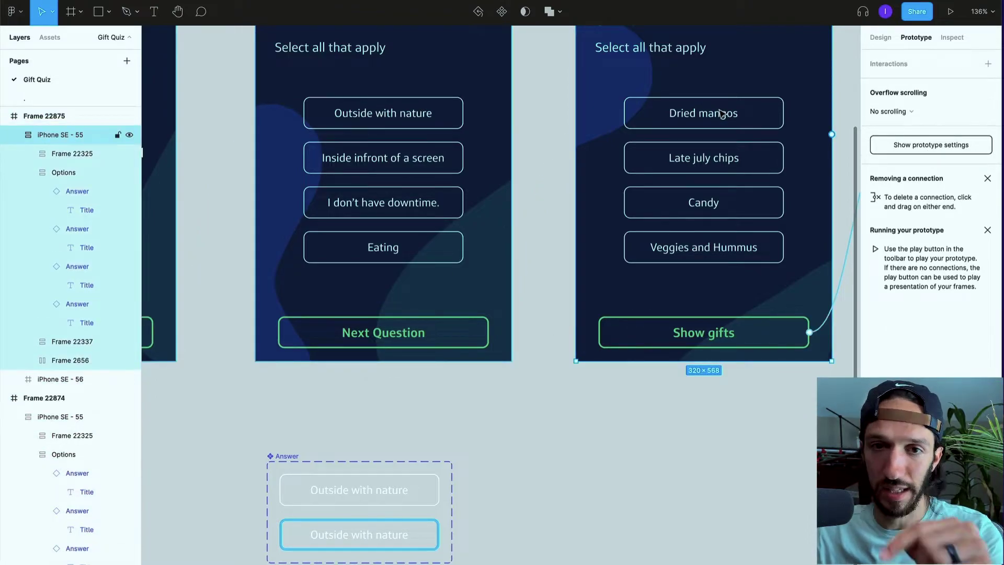
{"action": "left_click", "coordinate": [721, 114]}
{"action": "left_click", "coordinate": [721, 113]}
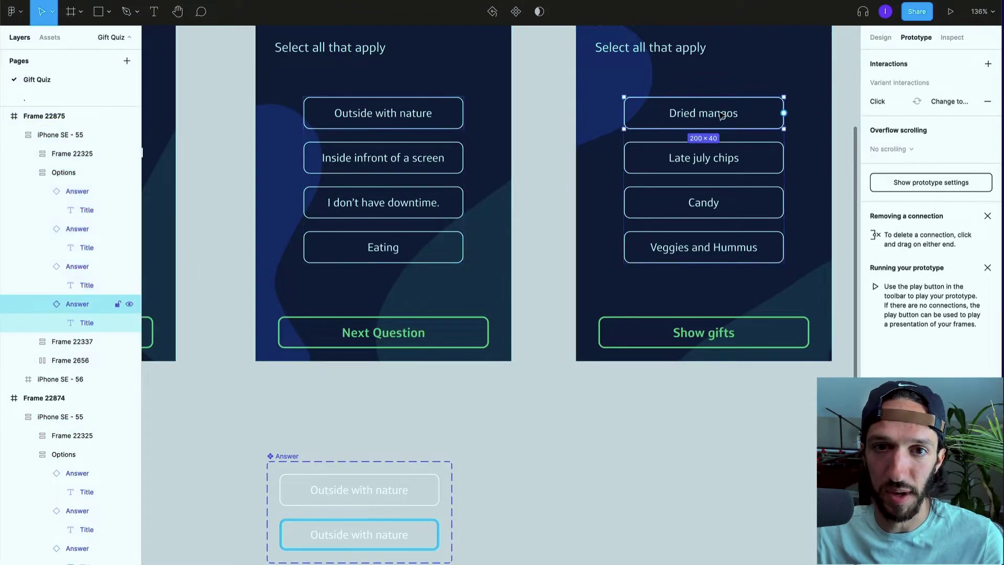
{"action": "left_click", "coordinate": [880, 38]}
{"action": "left_click", "coordinate": [949, 186]}
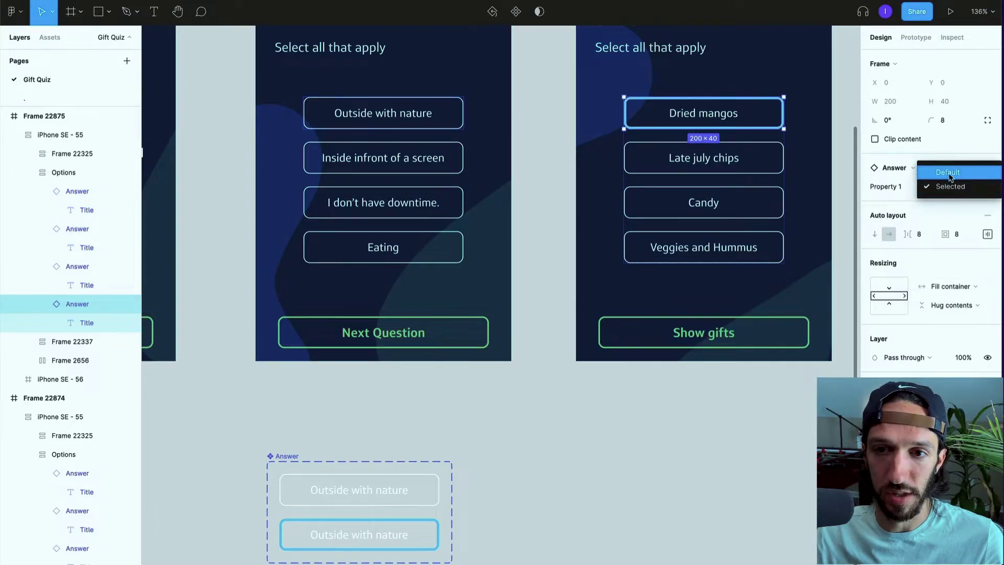
{"action": "left_click", "coordinate": [949, 173]}
{"action": "left_click", "coordinate": [936, 186]}
{"action": "left_click", "coordinate": [950, 201]}
{"action": "left_click", "coordinate": [935, 187]}
{"action": "left_click", "coordinate": [949, 172]}
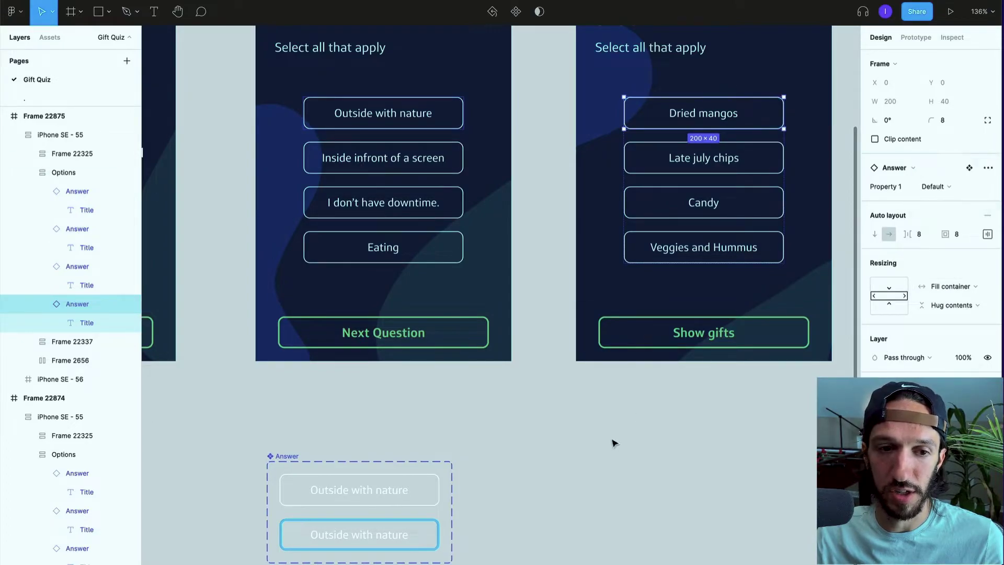
Preview the downtime question screen as a prototype and toggle its four answers on and off to test the click interactions
{"action": "left_click", "coordinate": [615, 444]}
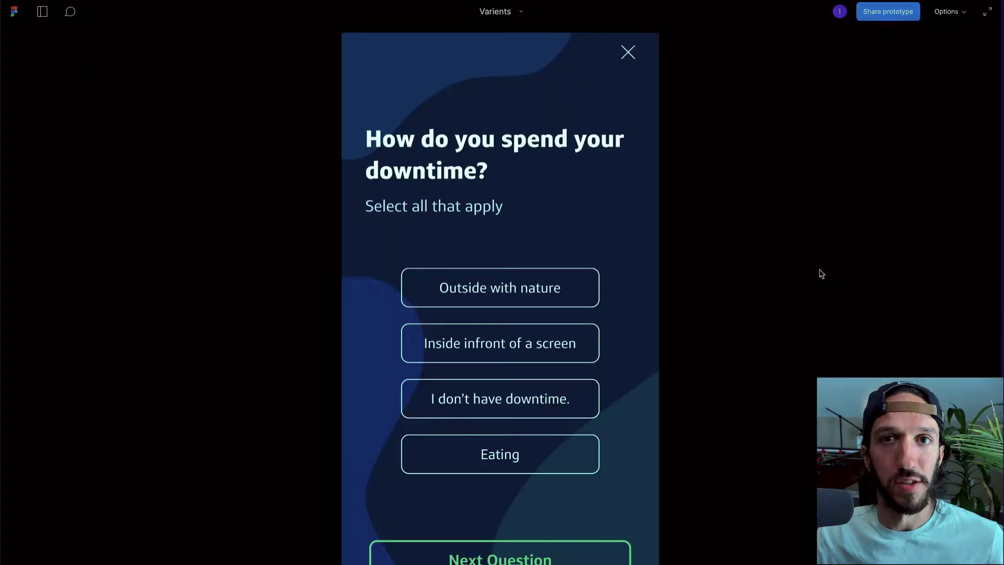
{"action": "left_click", "coordinate": [820, 274]}
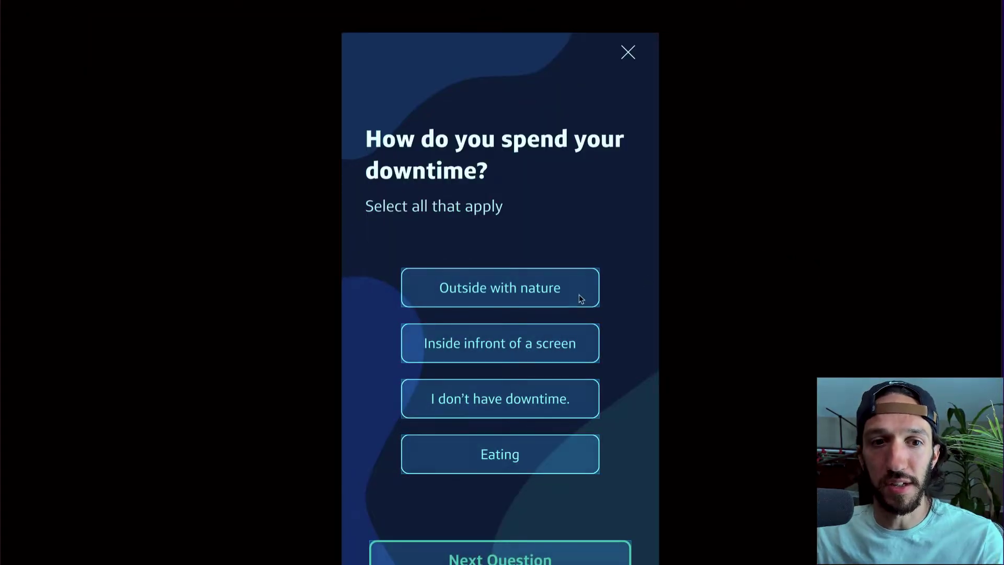
{"action": "left_click", "coordinate": [543, 304]}
{"action": "left_click", "coordinate": [551, 356]}
{"action": "left_click", "coordinate": [541, 399]}
{"action": "left_click", "coordinate": [539, 455]}
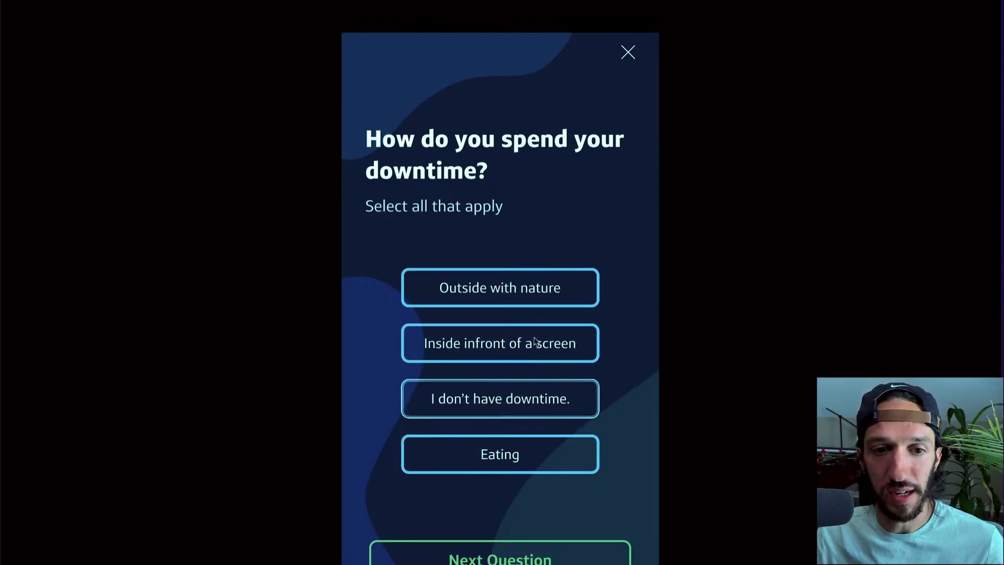
{"action": "left_click", "coordinate": [534, 342]}
{"action": "left_click", "coordinate": [531, 294]}
{"action": "left_click", "coordinate": [532, 347]}
{"action": "left_click", "coordinate": [531, 397]}
{"action": "left_click", "coordinate": [535, 455]}
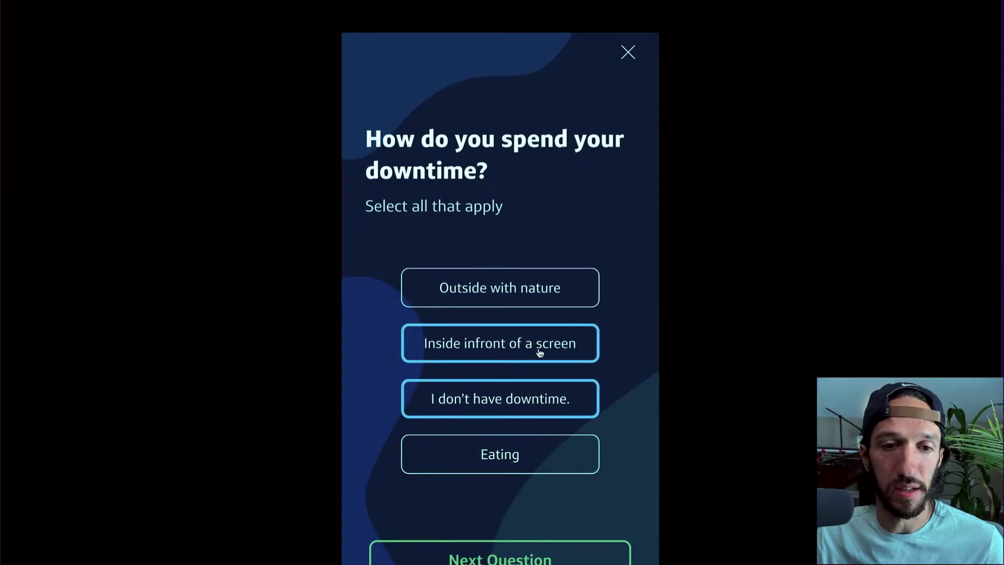
{"action": "left_click", "coordinate": [540, 353]}
{"action": "left_click", "coordinate": [537, 294]}
{"action": "left_click", "coordinate": [526, 399]}
{"action": "left_click", "coordinate": [529, 463]}
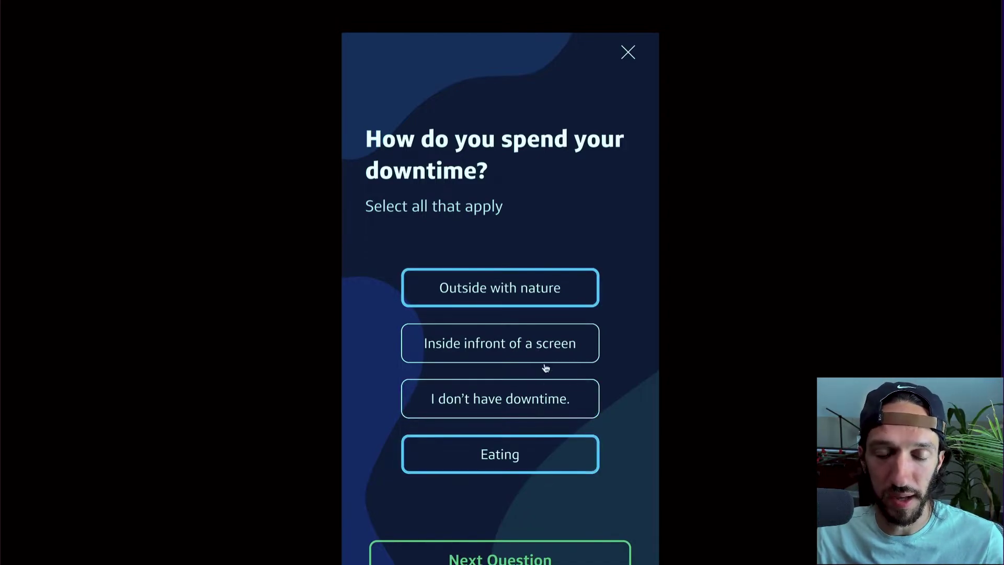
{"action": "left_click", "coordinate": [546, 345]}
{"action": "left_click", "coordinate": [544, 398]}
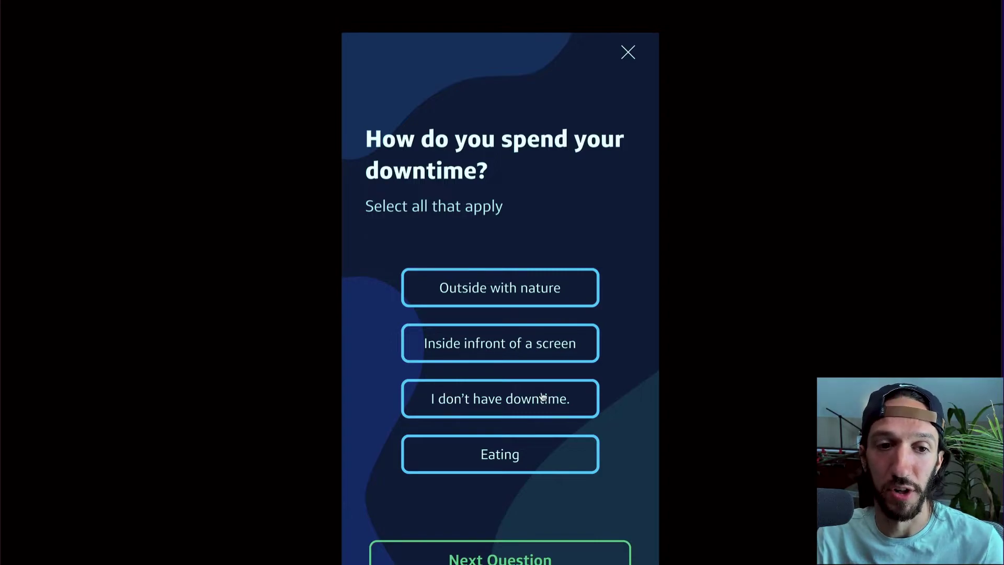
{"action": "left_click", "coordinate": [543, 398]}
{"action": "left_click", "coordinate": [515, 298]}
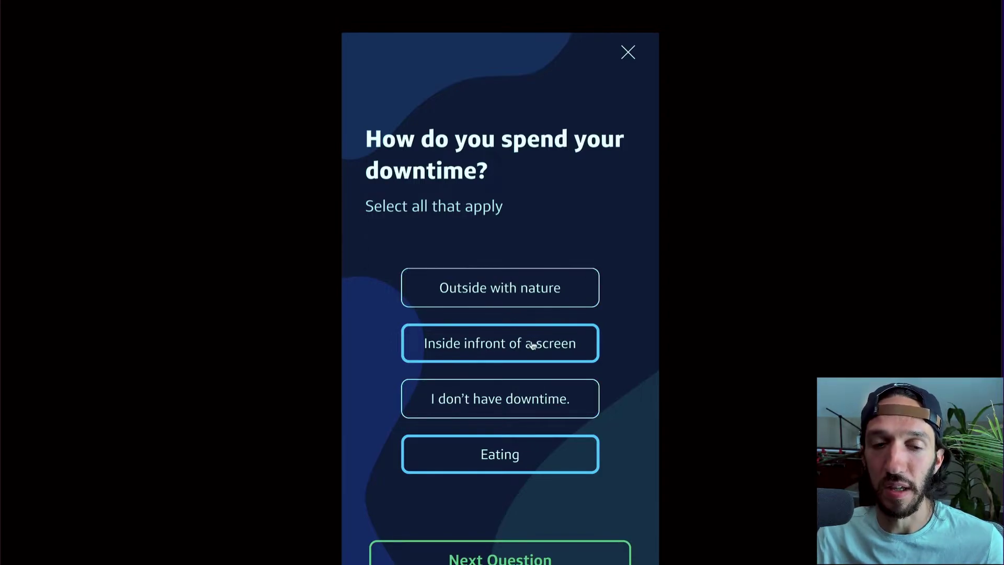
{"action": "left_click", "coordinate": [503, 469]}
{"action": "left_click", "coordinate": [518, 333]}
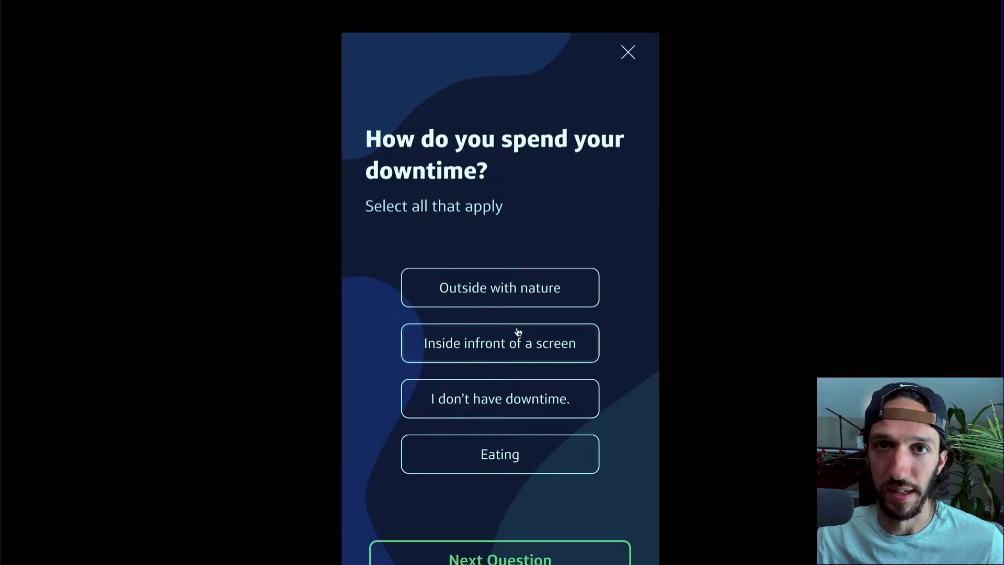
Select the Outside with nature answer in the prototype preview and return to the design canvas
{"action": "left_click", "coordinate": [476, 272]}
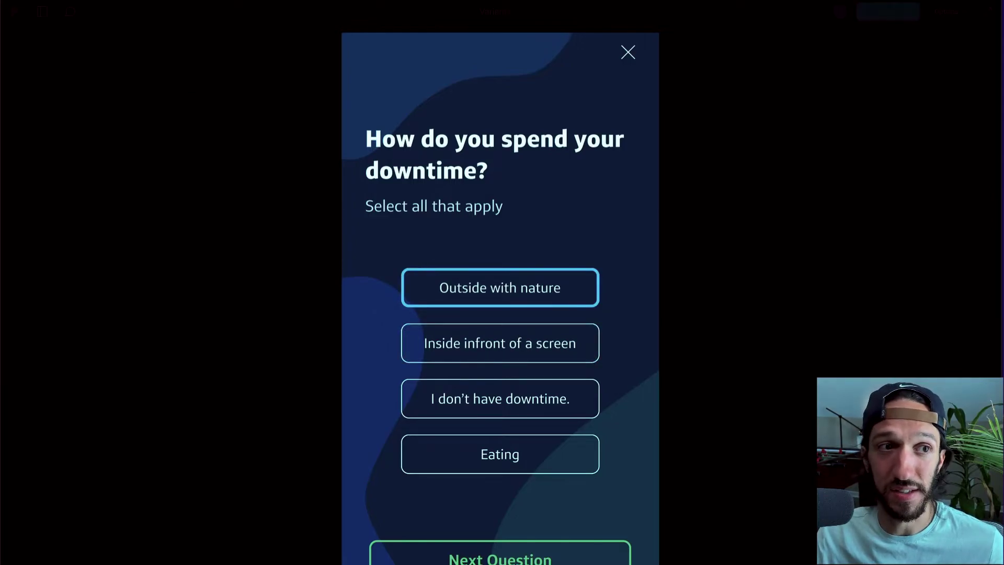
{"action": "key", "text": "Escape"}
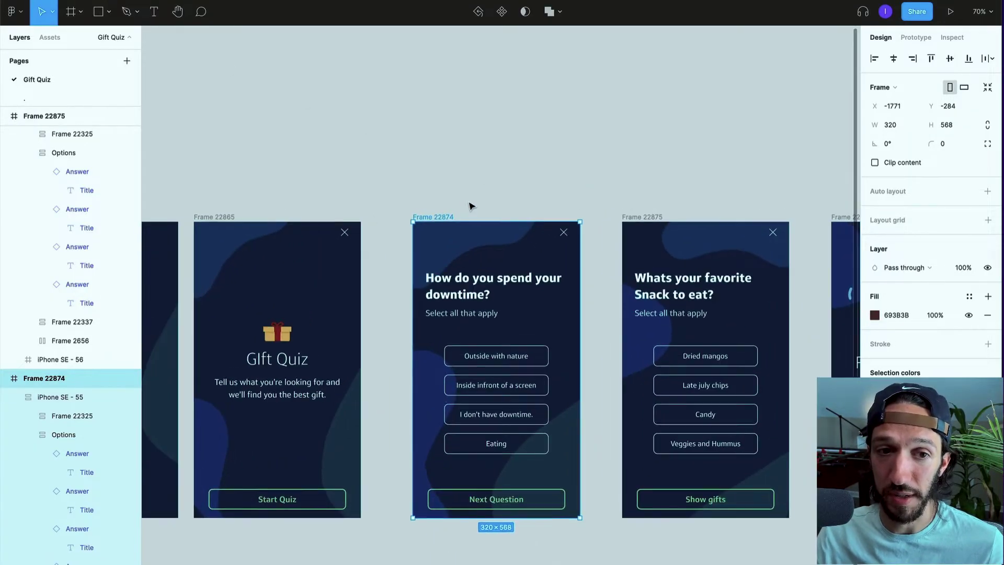
Try two freehand Pencil strokes, one inside and one above the confetti vector frame, and undo both
{"action": "scroll", "coordinate": [506, 132], "scroll_direction": "up", "scroll_amount": 5}
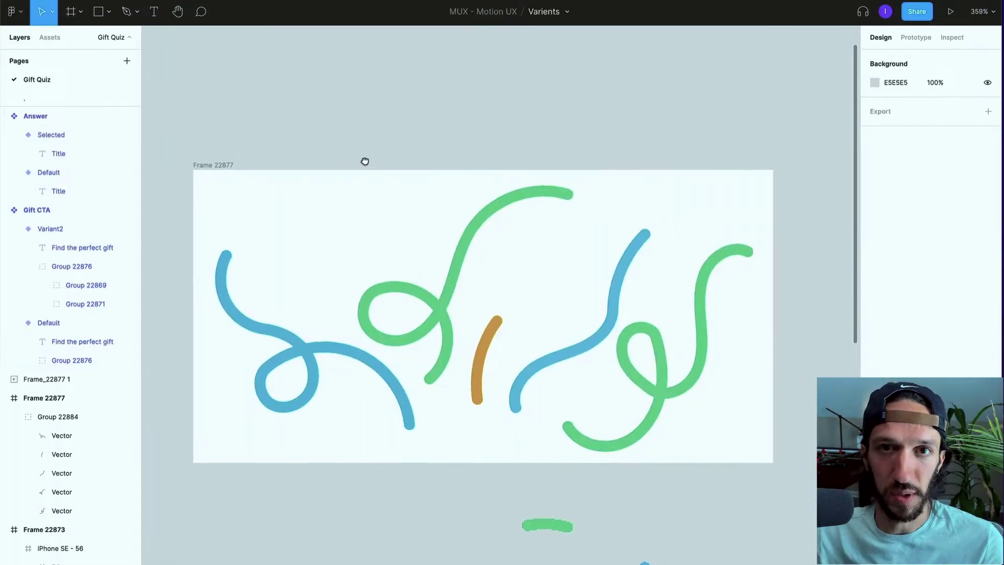
{"action": "key", "text": "shift+p"}
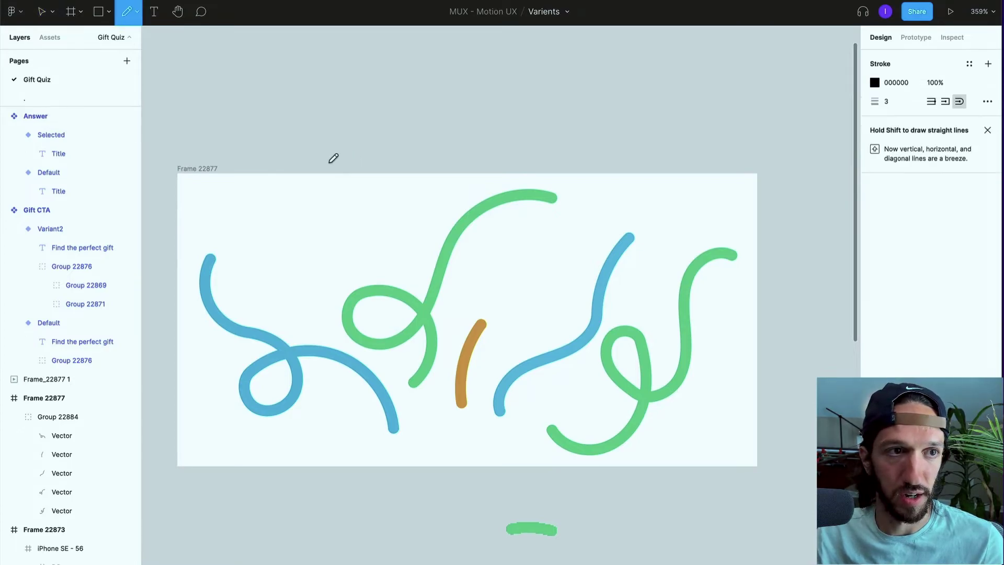
{"action": "left_click", "coordinate": [136, 10]}
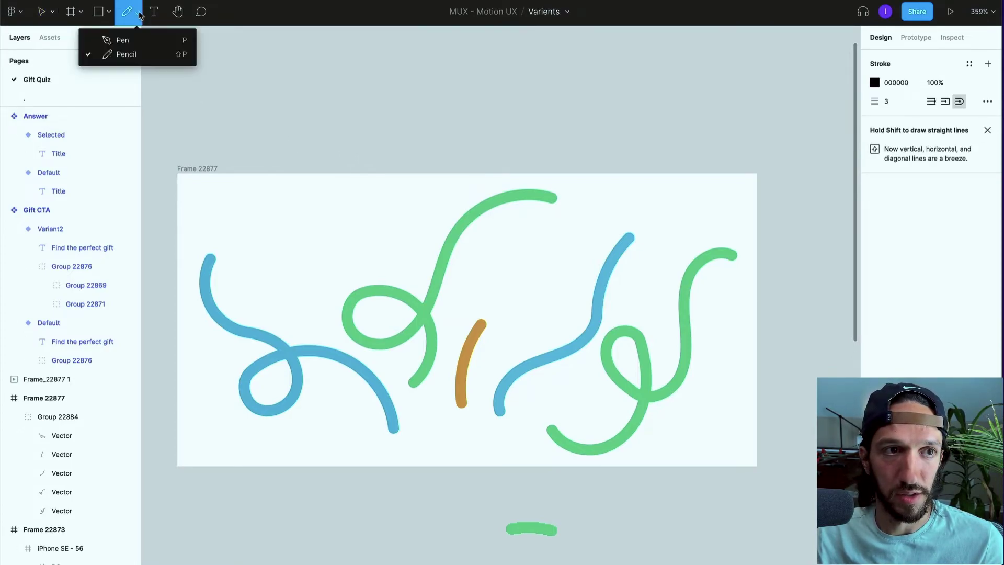
{"action": "left_click", "coordinate": [129, 54]}
{"action": "mouse_move", "coordinate": [337, 247]}
{"action": "left_mouse_down"}
{"action": "mouse_move", "coordinate": [290, 226]}
{"action": "mouse_move", "coordinate": [338, 77]}
{"action": "left_mouse_up"}
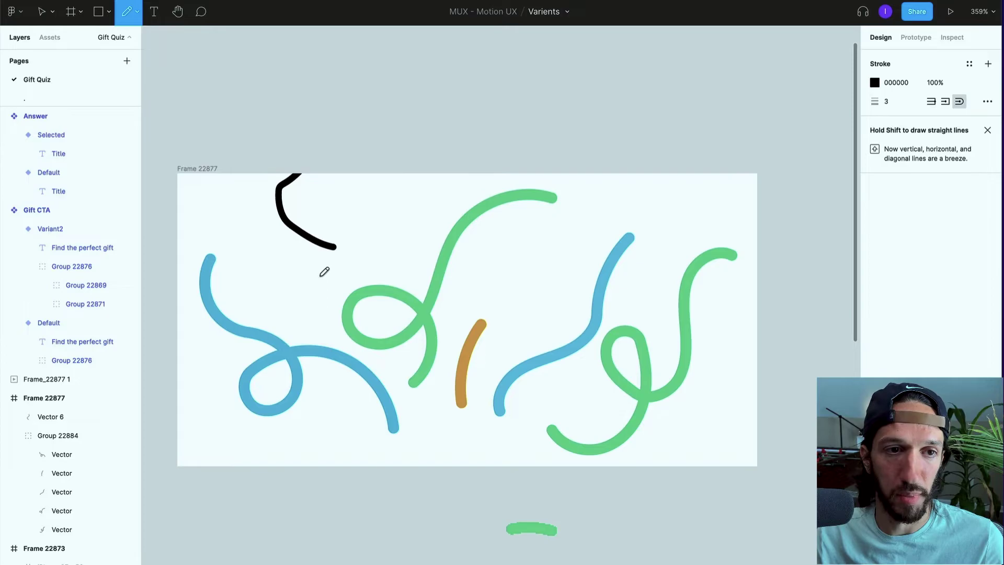
{"action": "key", "text": "ctrl+z"}
{"action": "mouse_move", "coordinate": [378, 125]}
{"action": "left_mouse_down"}
{"action": "mouse_move", "coordinate": [450, 40]}
{"action": "mouse_move", "coordinate": [447, 100]}
{"action": "mouse_move", "coordinate": [554, 87]}
{"action": "left_mouse_up"}
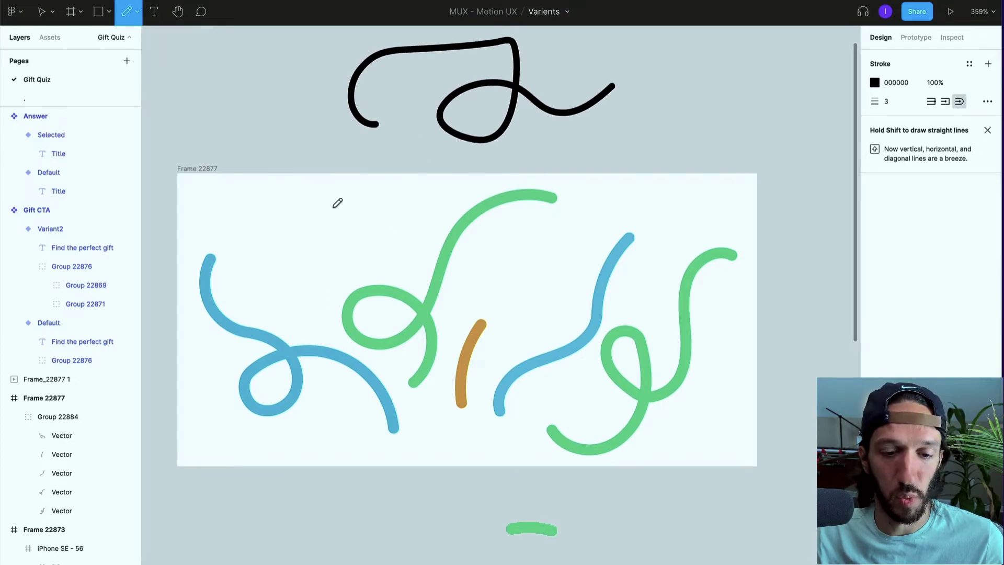
{"action": "key", "text": "ctrl+z"}
{"action": "key", "text": "v"}
Select the confetti GIF below the vector artwork and close the AEUX plugin
{"action": "left_click_drag", "start_coordinate": [638, 282], "coordinate": [656, 316]}
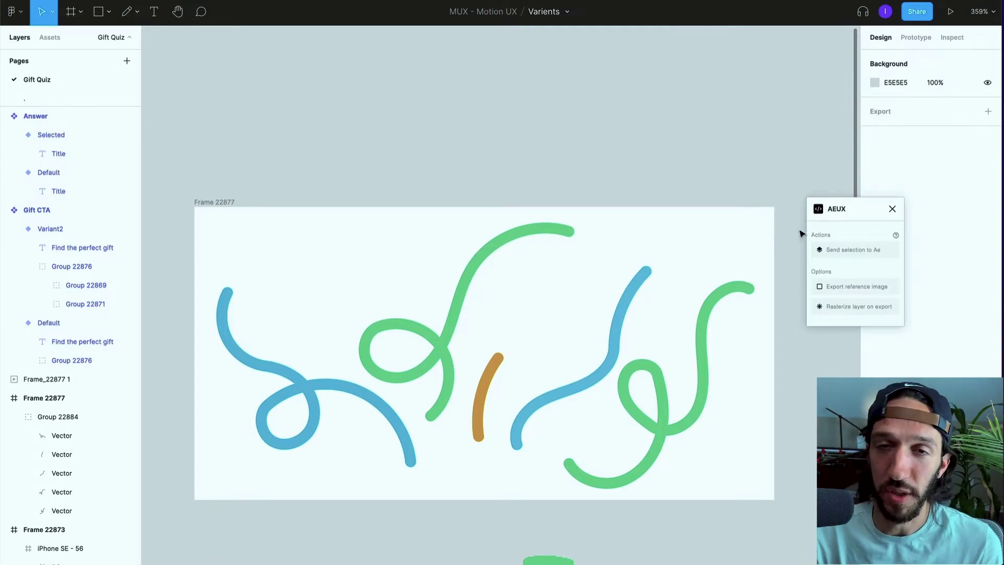
{"action": "scroll", "coordinate": [798, 376], "scroll_direction": "down", "scroll_amount": 5}
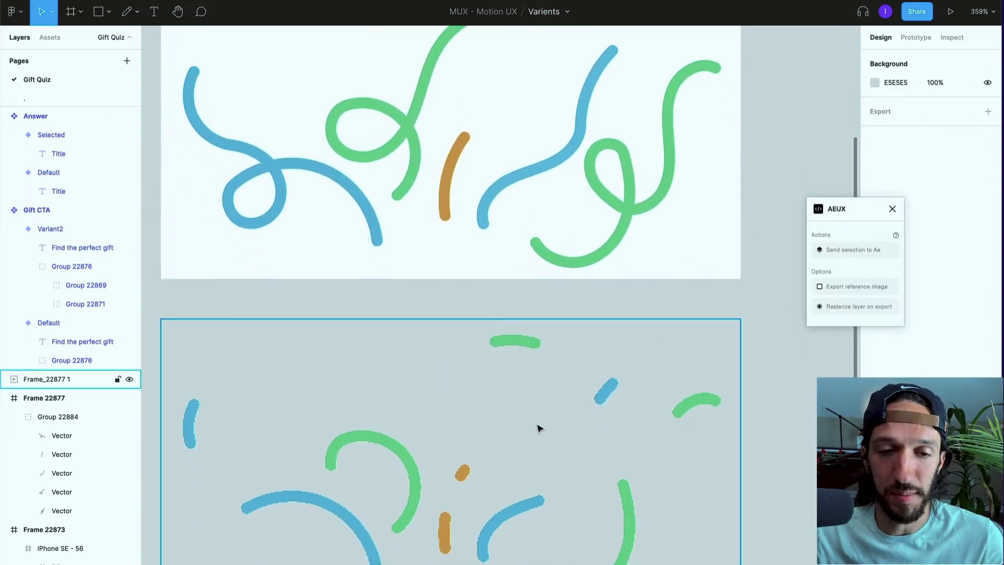
{"action": "left_click", "coordinate": [518, 428]}
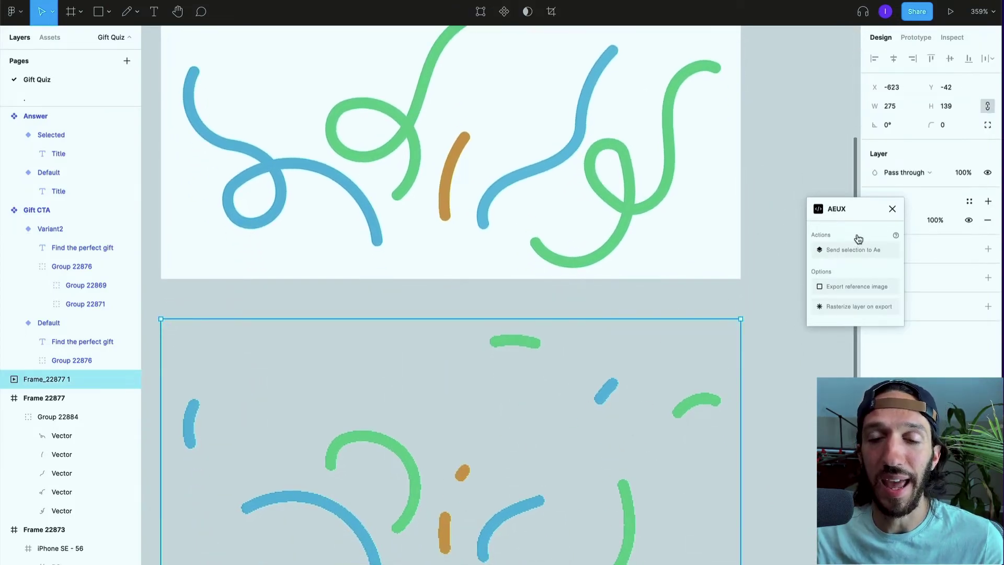
{"action": "left_click", "coordinate": [893, 208]}
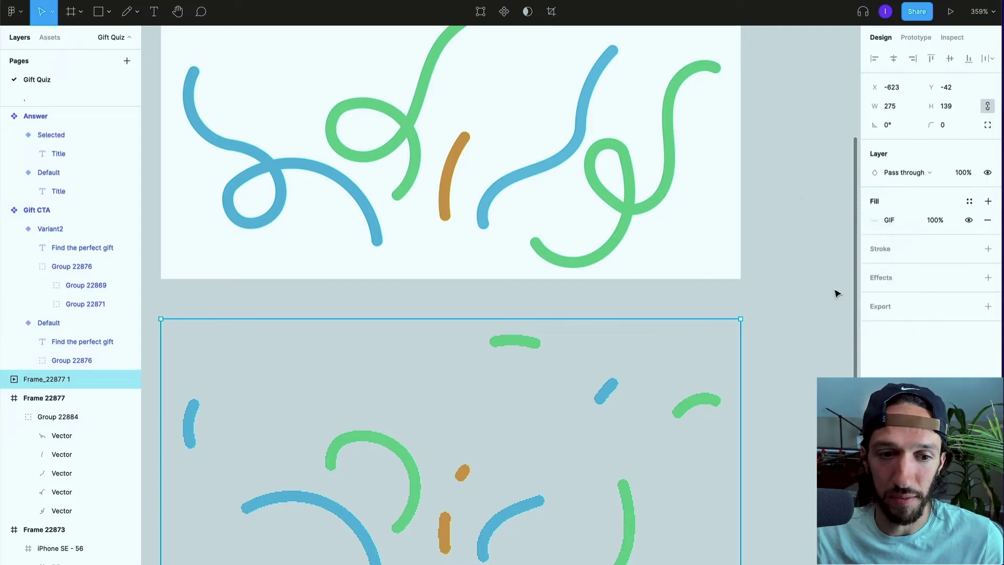
Inspect the confetti GIF's fill settings and play its animation preview
{"action": "scroll", "coordinate": [758, 324], "scroll_direction": "down", "scroll_amount": 2}
{"action": "left_click", "coordinate": [880, 221]}
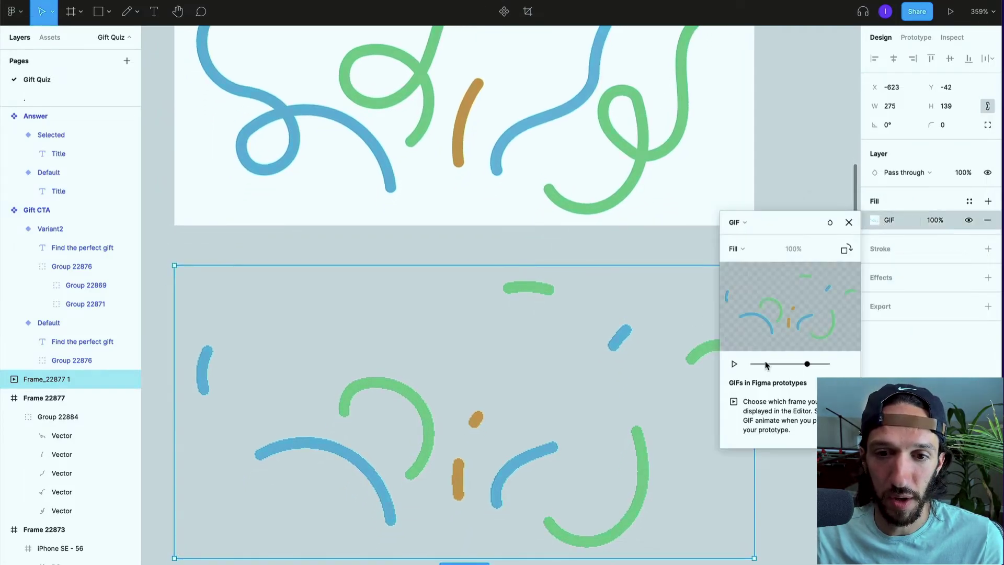
{"action": "left_click", "coordinate": [733, 365]}
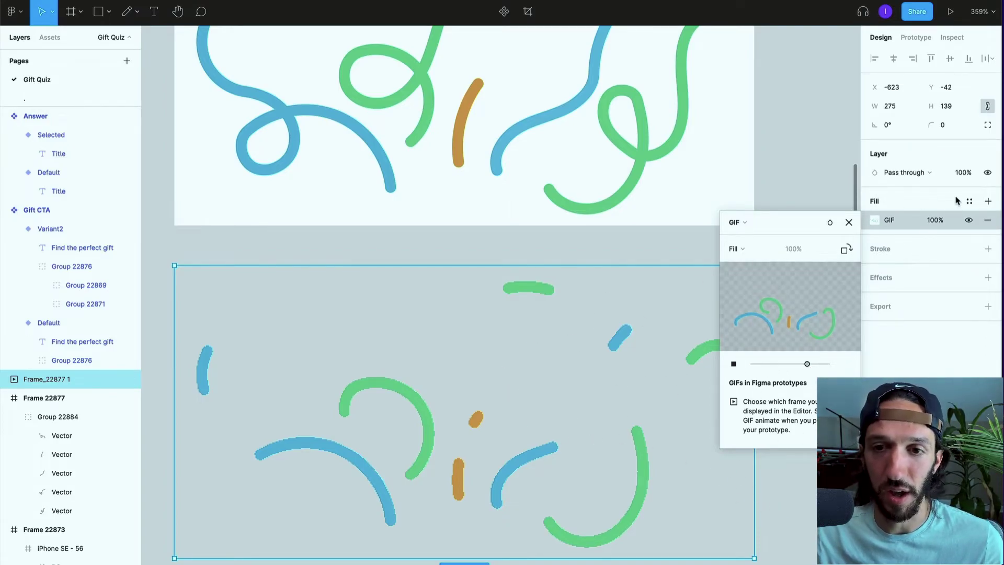
{"action": "left_click", "coordinate": [853, 221]}
{"action": "left_click", "coordinate": [875, 221]}
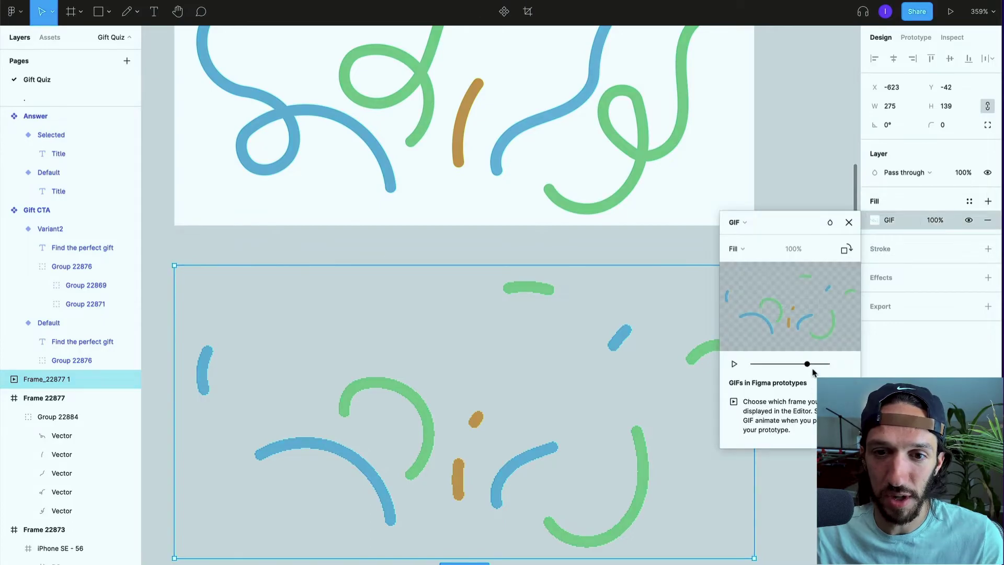
Scrub the GIF back to its empty first frame and forward again to display a frame with visible confetti lines
{"action": "left_click_drag", "start_coordinate": [808, 365], "coordinate": [717, 370]}
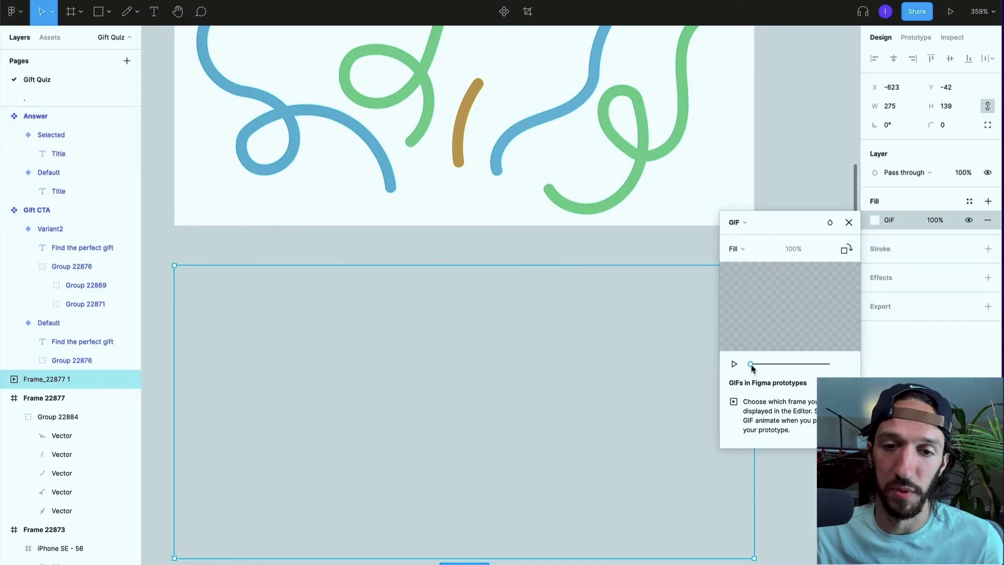
{"action": "left_click_drag", "start_coordinate": [750, 366], "coordinate": [798, 363]}
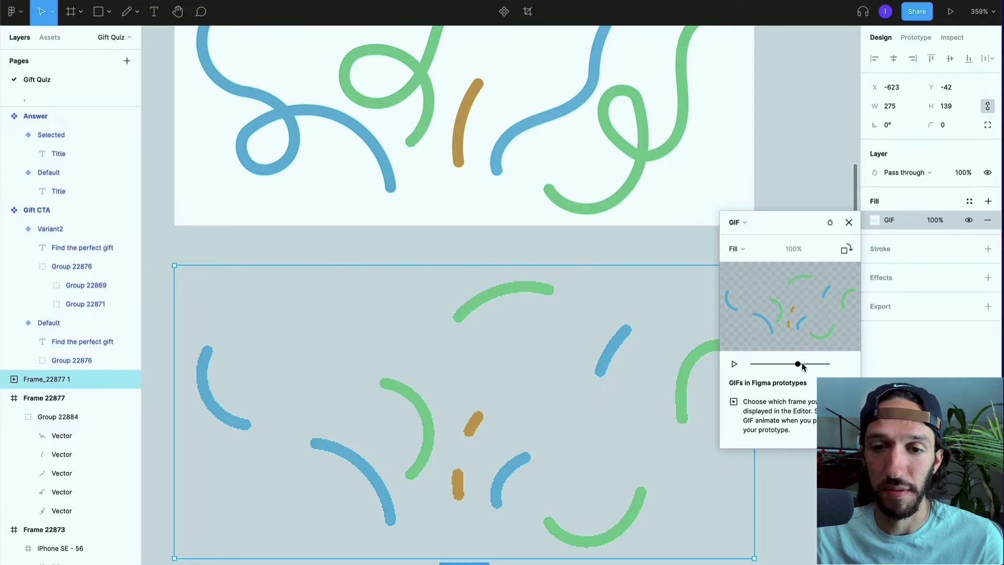
{"action": "left_click_drag", "start_coordinate": [798, 364], "coordinate": [809, 363]}
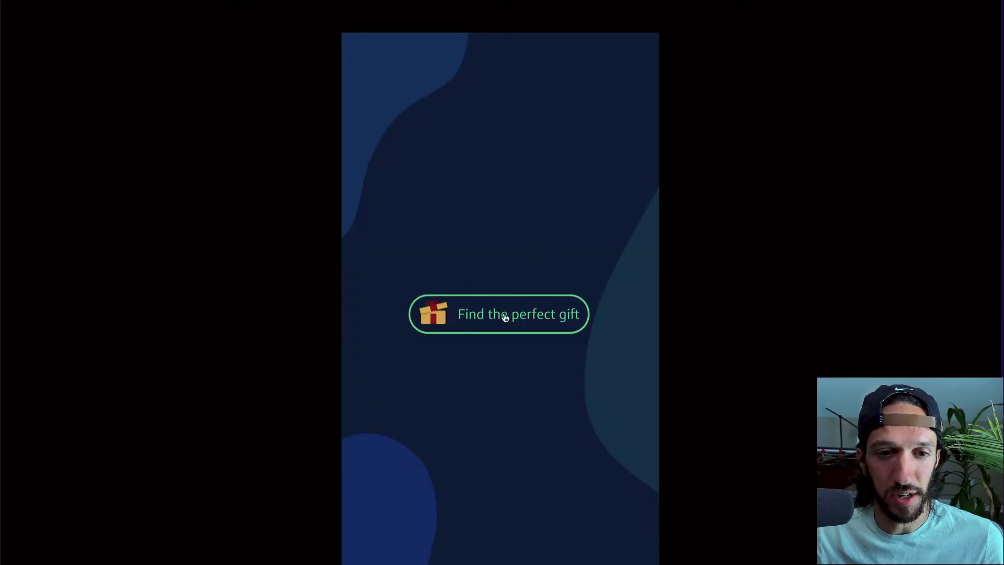
In the prototype, start the gift quiz, select the first three downtime answers and advance to the snack question
{"action": "left_click", "coordinate": [506, 316]}
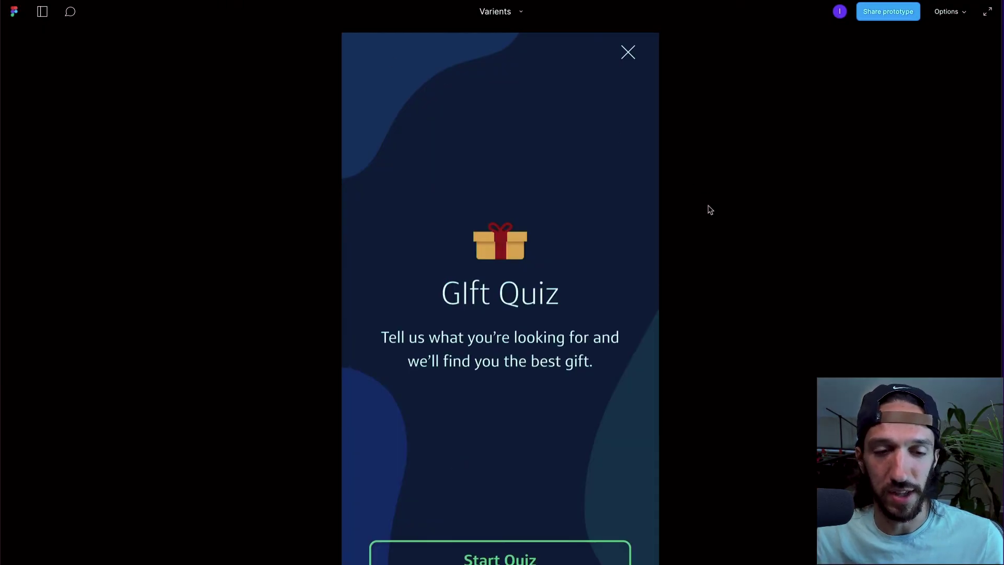
{"action": "left_click", "coordinate": [543, 556]}
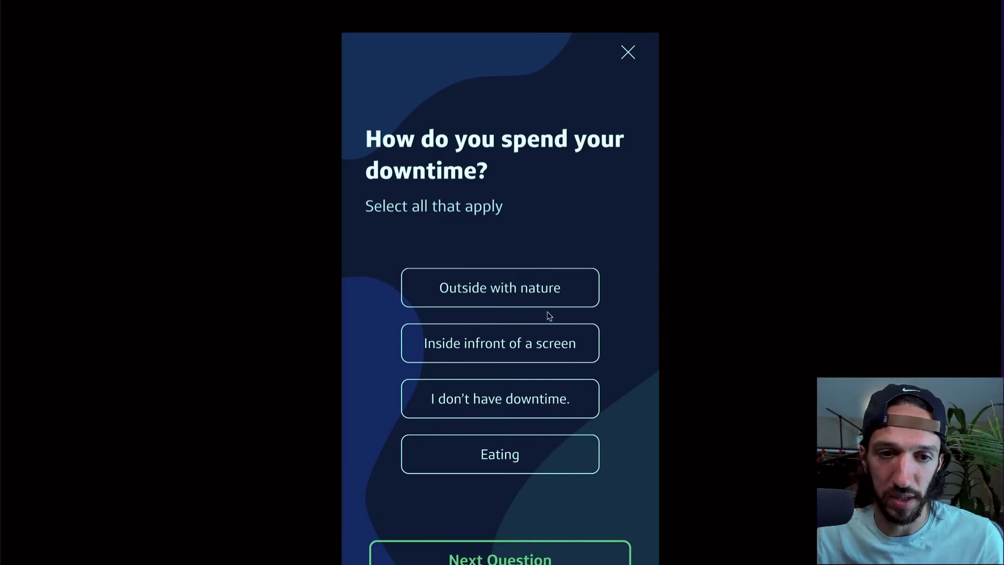
{"action": "left_click", "coordinate": [500, 290]}
{"action": "left_click", "coordinate": [539, 352]}
{"action": "left_click", "coordinate": [541, 401]}
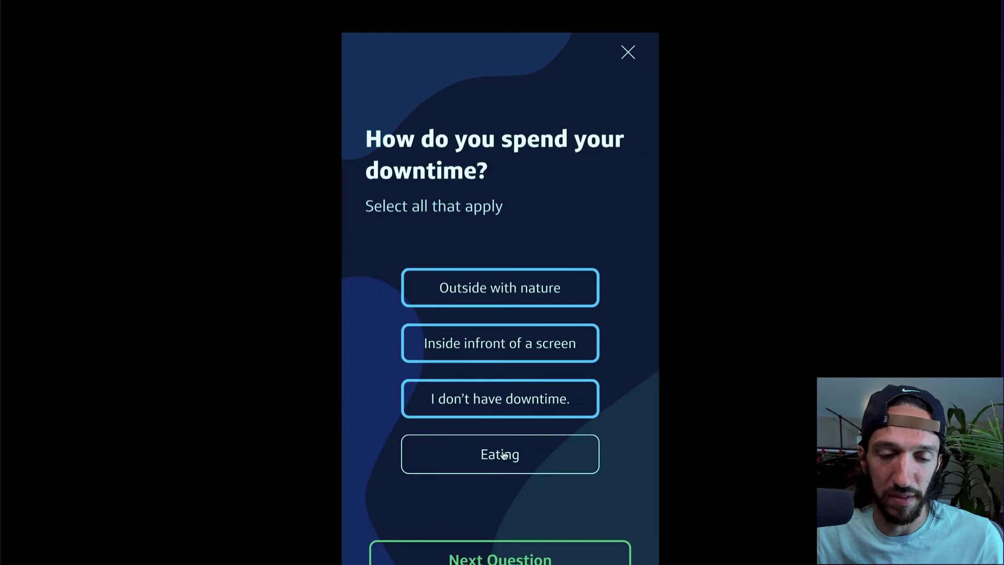
{"action": "left_click", "coordinate": [547, 551]}
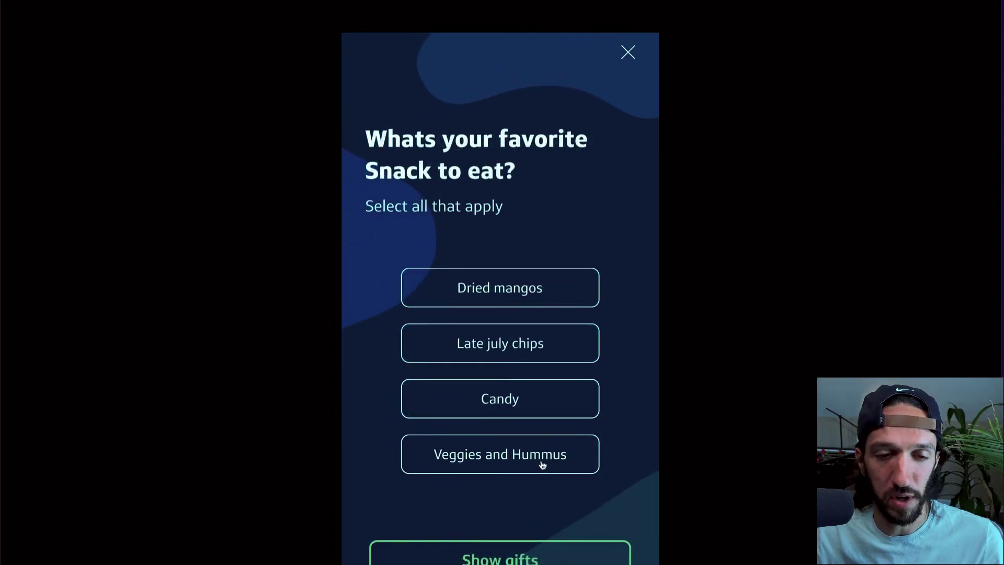
Select Veggies and Hummus, Candy and Late july chips as snack answers and proceed to show the gifts
{"action": "left_click", "coordinate": [542, 463]}
{"action": "left_click", "coordinate": [520, 415]}
{"action": "left_click", "coordinate": [502, 343]}
{"action": "left_click", "coordinate": [500, 555]}
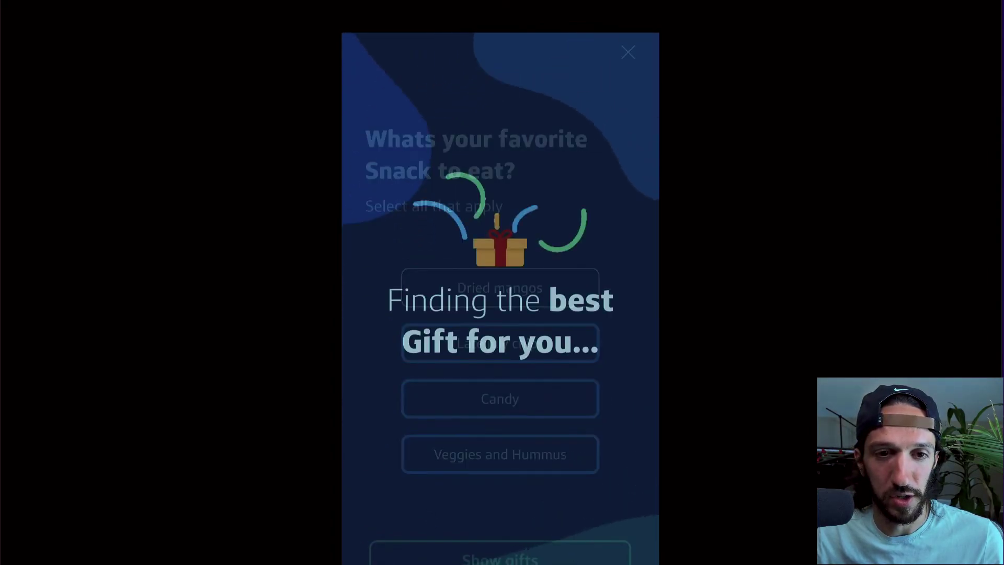